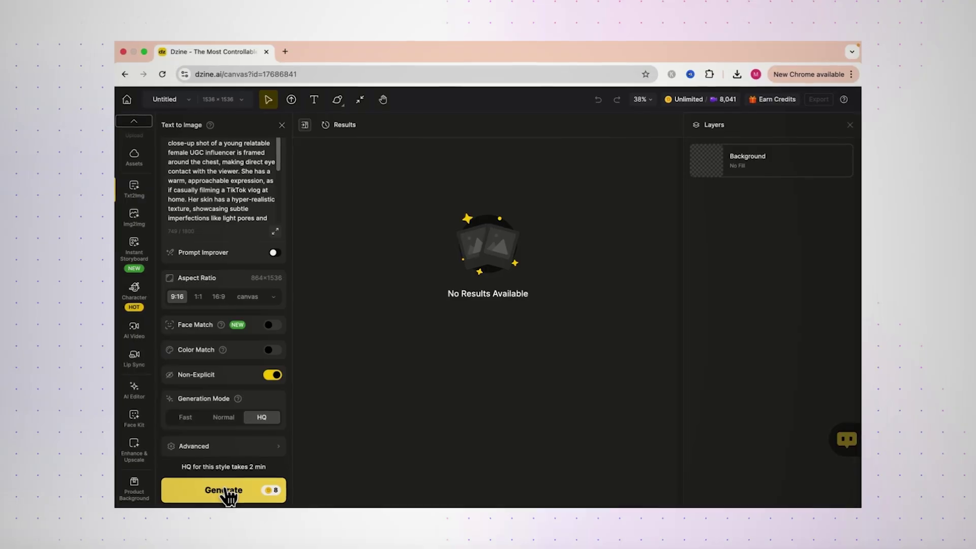
Generate the 9:16 influencer image from the entered prompt in HQ mode.
left_click(224, 490)
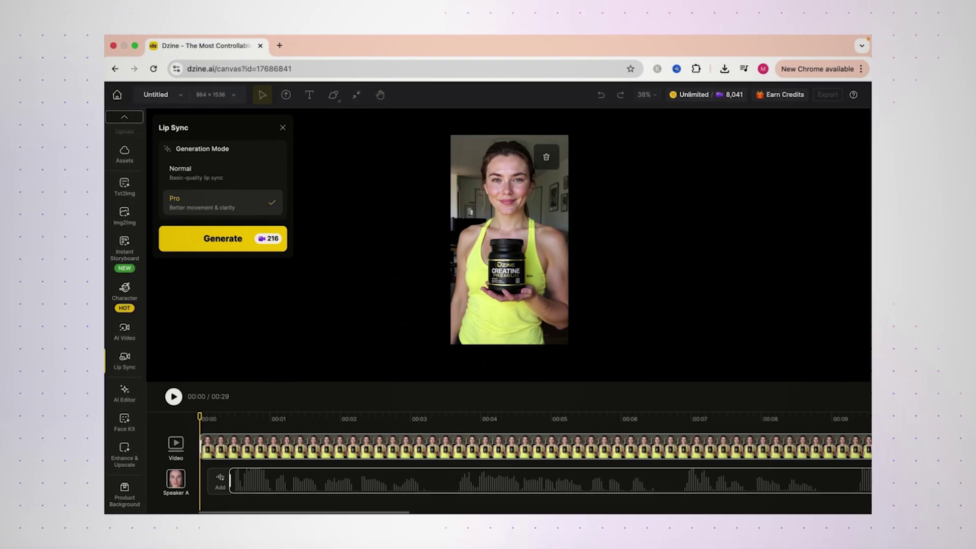
left_click(200, 480)
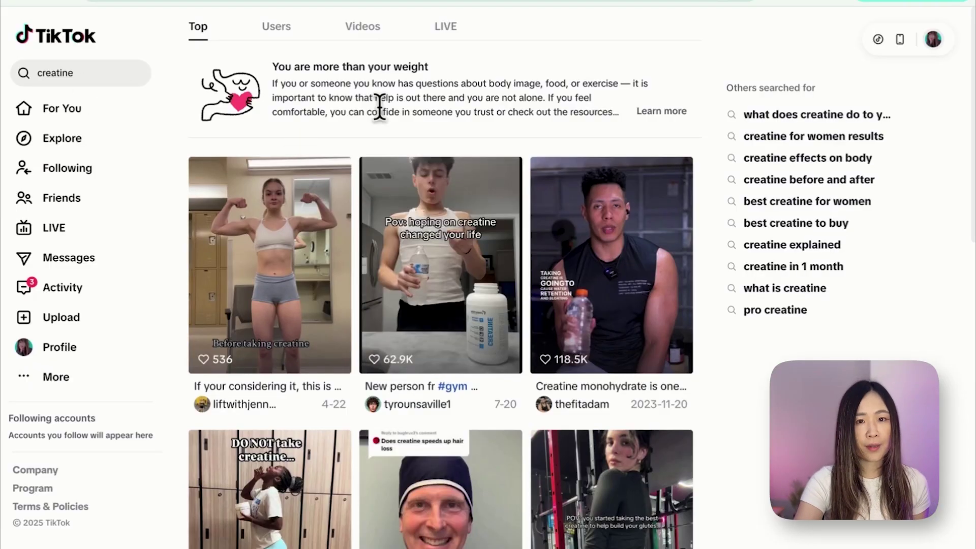
Browse the creatine results on TikTok, open the One Sol creatine video and skip ahead to the following videos.
scroll(381, 113, "down", 1)
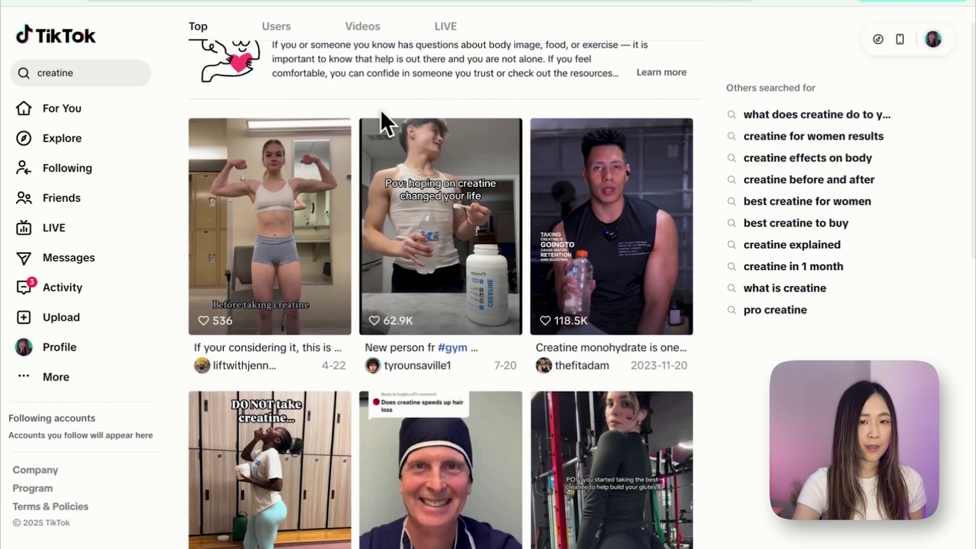
scroll(441, 239, "down", 4)
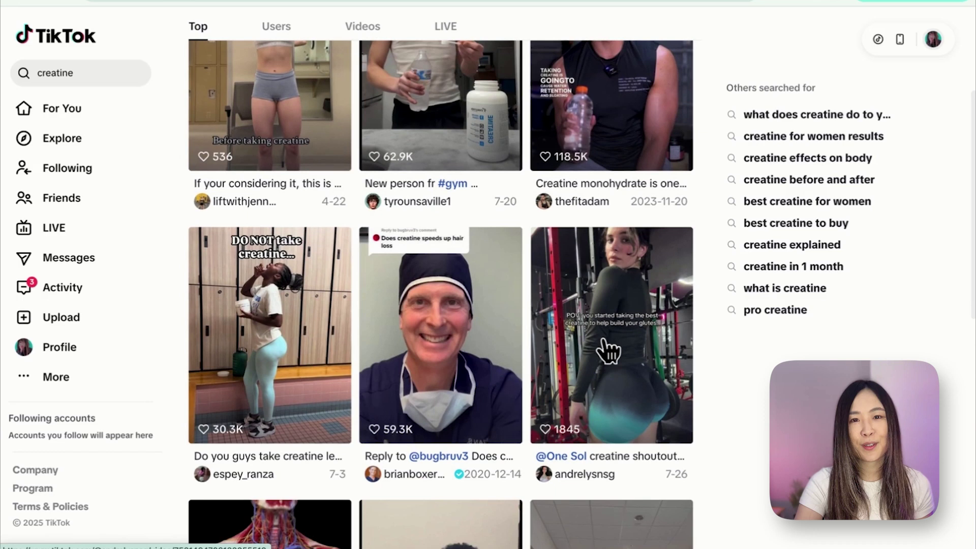
left_click(651, 374)
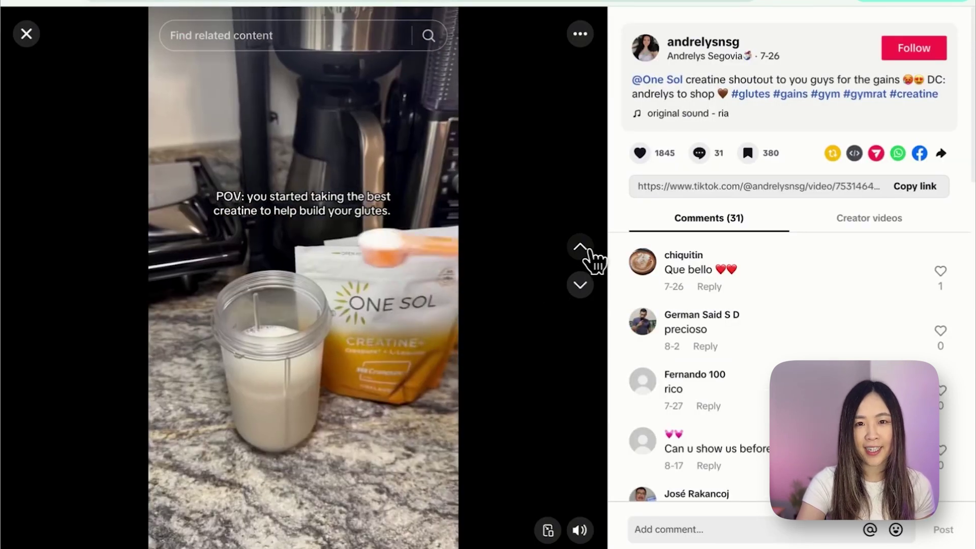
left_click(577, 292)
left_click(577, 292)
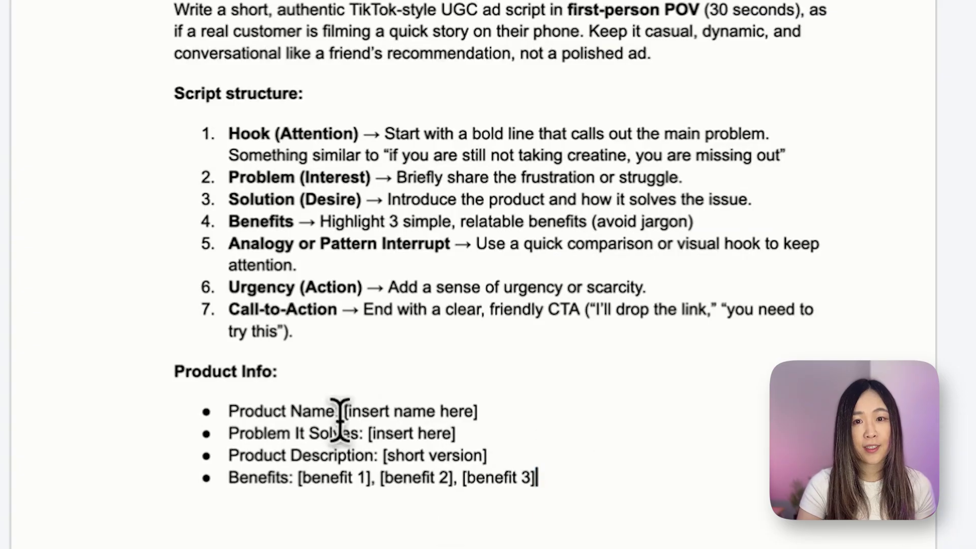
Replace the template's product placeholders with the Dzine Creatine Premium details and the hook placeholder with "if you are still not taking creatine, you are missing out".
left_click_drag(227, 411, 676, 480)
key("ctrl+v")
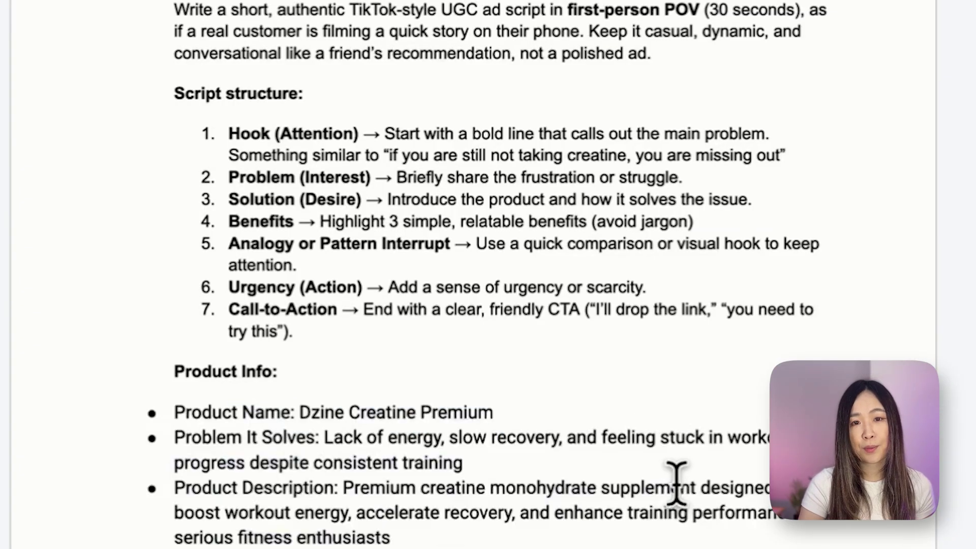
scroll(266, 323, "down", 2)
left_click_drag(266, 325, 239, 517)
key("Tab")
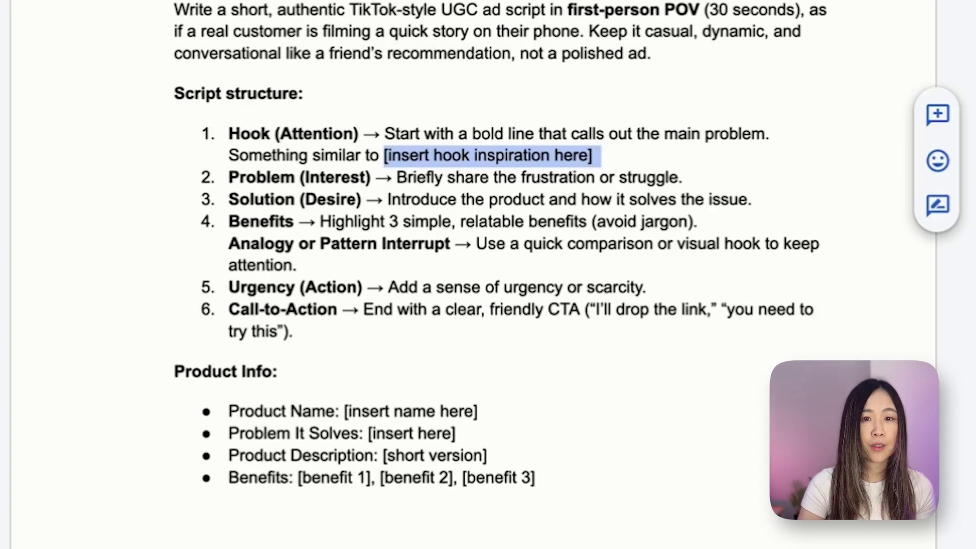
type("\"")
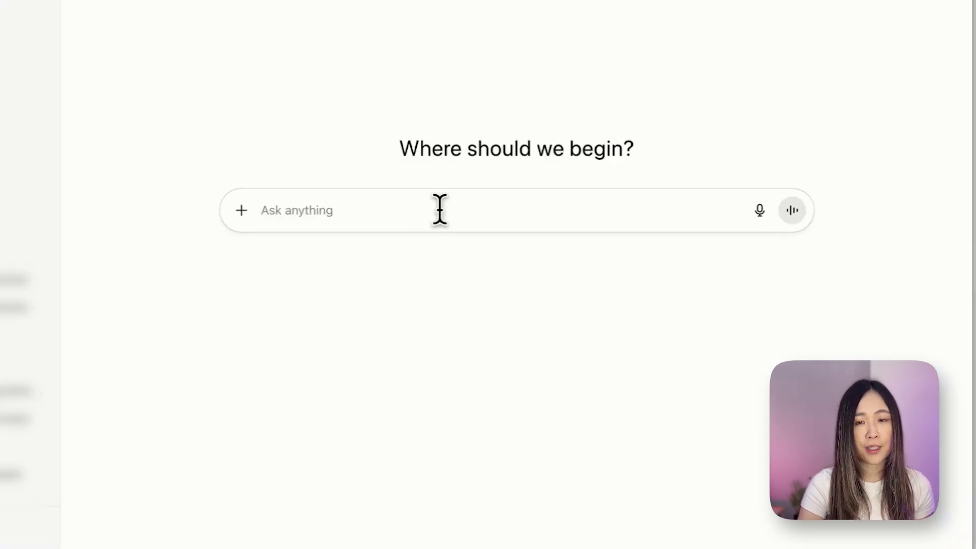
Switch to ChatGPT and submit the completed TikTok-style UGC ad script prompt for Dzine Creatine Premium.
type("Write a short, authentic TikTok-style UGC ad script in first-person POV (30 seconds), as if a real customer is filming a quick story on their phone. Keep it casual, dynamic, and conversational like a friend’s recommendation, not a polished ad. Script structure: Hook (Attention) → Start with a bold line that calls out the main problem. Something similar to \"if you are still not taking creatine, you are missing out\" Problem (Interest) → Briefly share the frustration or struggle. Solution (Desire) → Introduce the product and how it solves the issue. Benefits → Highlight 3 simple, relatable benefits (avoid jargon) Analogy or Pattern Interrupt → Use a quick comparison or visual hook to keep attention. Urgency (Action) → Add a sense of urgency or scarcity. Call-to-Action → End with a clear, friendly CTA (\"I'll drop the link,\" \"you need to try this\"). Product Info: Product Name: Dzine Creatine Premium Problem It Solves: Lack of energy, slow recovery, and feeling stuck in workout progress despite consistent training Product Description: Premium creatine monohydrate supplement designed to boost workout energy, accelerate recovery, and enhance training performance for serious fitness enthusiasts Benefits: Increased workout energy, faster muscle recovery, enhanced training gains")
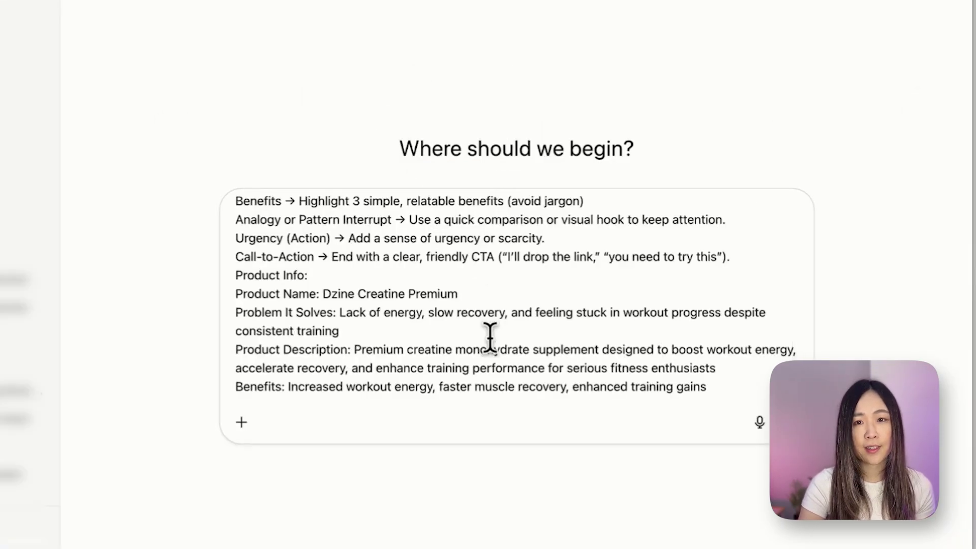
scroll(489, 338, "up", 5)
key("Return")
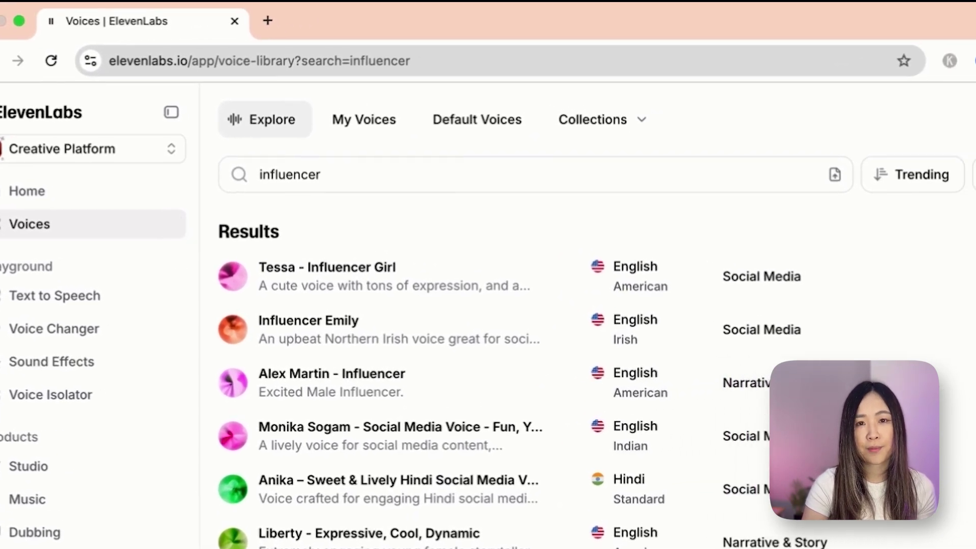
In ElevenLabs, replace the Voice Design prompt with the warm, mid-20s female TikTok influencer description and enlarge the prompt box.
left_click(764, 158)
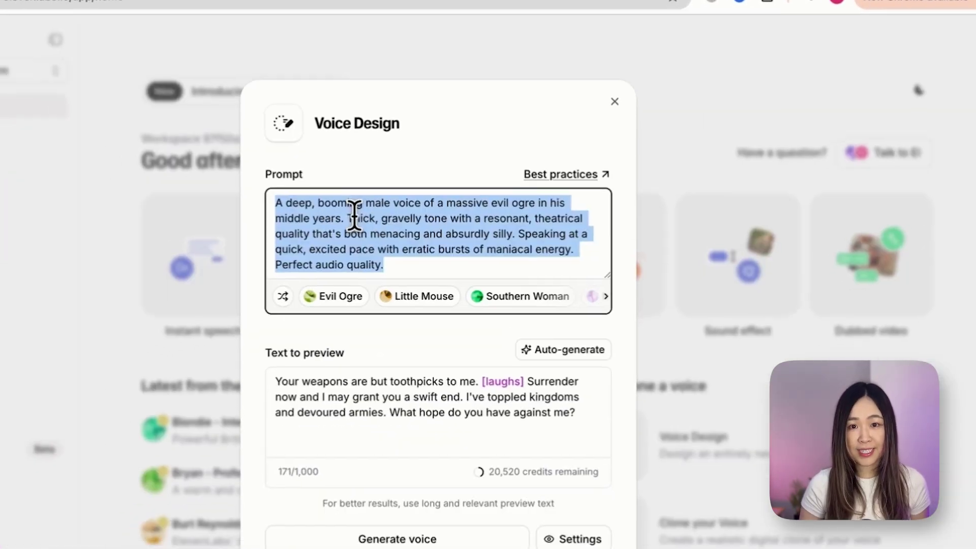
key("ctrl+v")
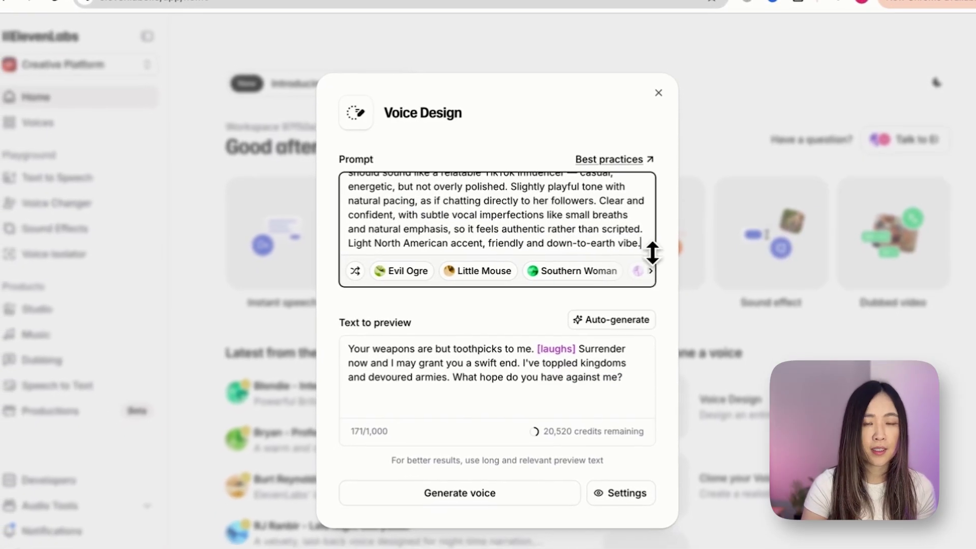
left_click_drag(652, 252, 651, 336)
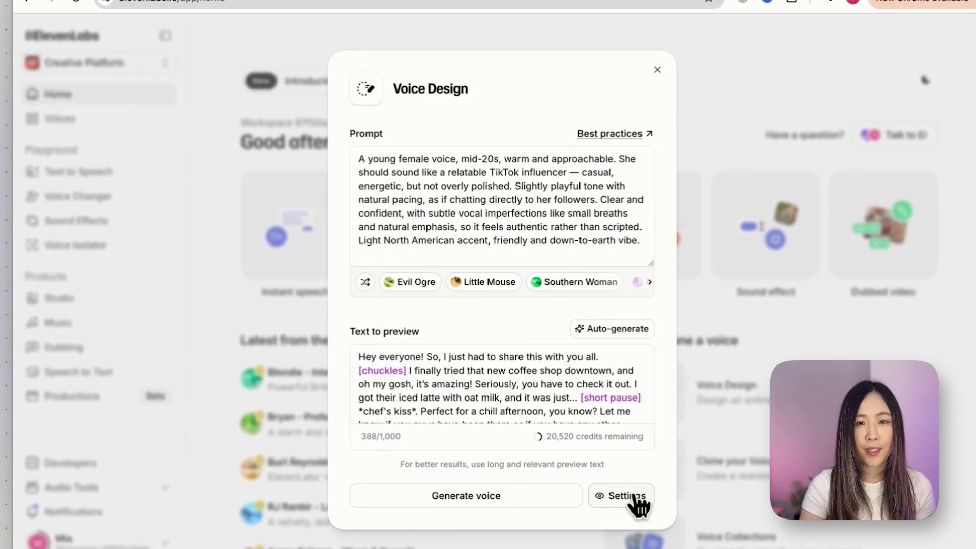
Review the voice design settings and generate sample voices from the influencer prompt and preview text.
left_click(636, 499)
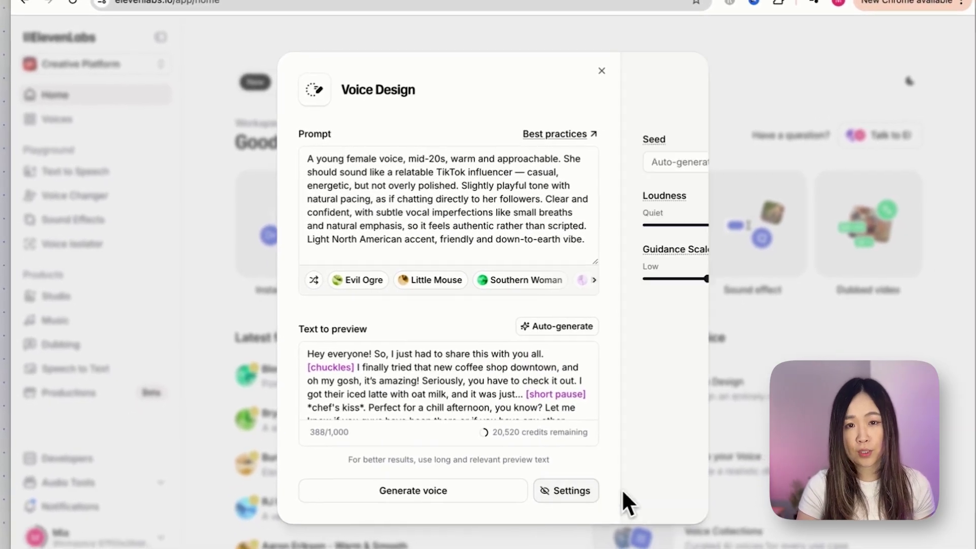
left_click(478, 481)
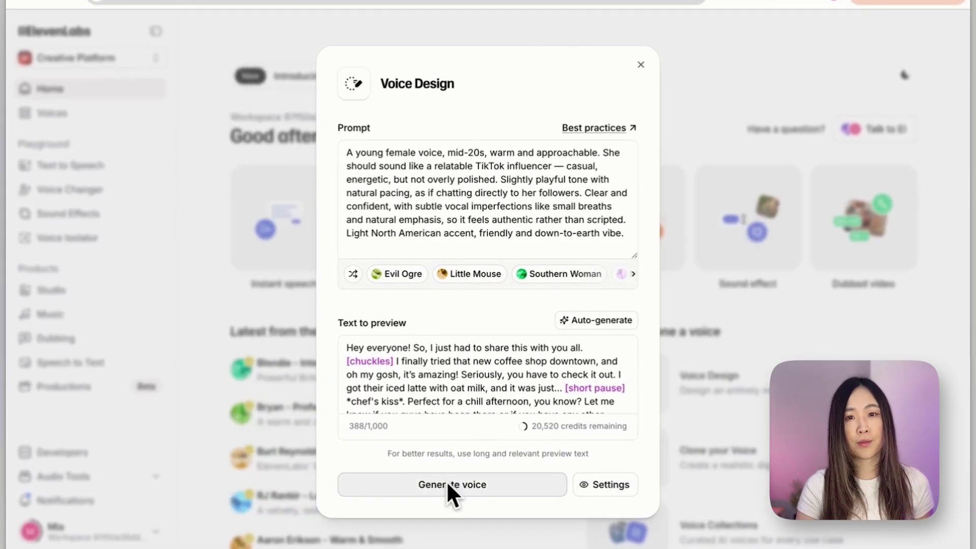
left_click(446, 481)
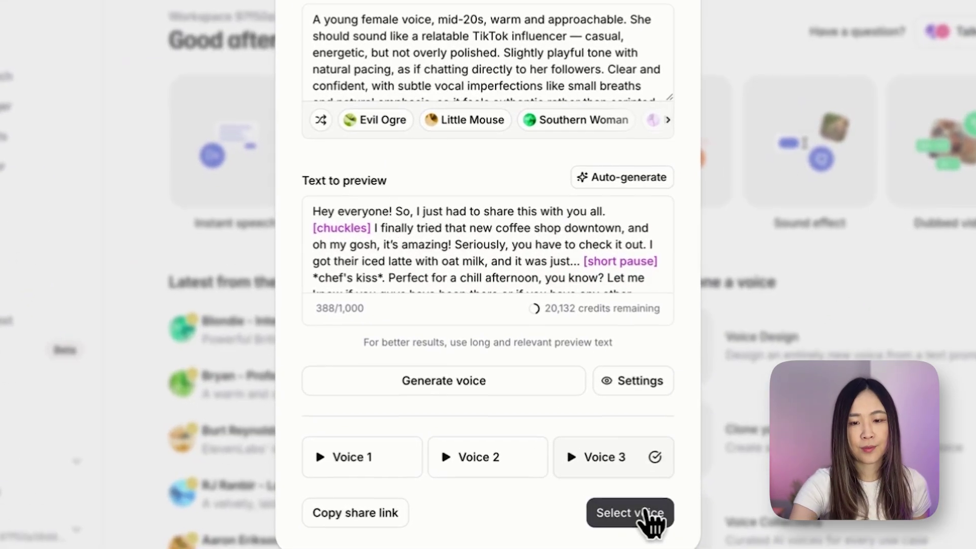
Select Voice 3, name it "Hayley the Influencer" and set its language label to English.
left_click(603, 523)
type("H")
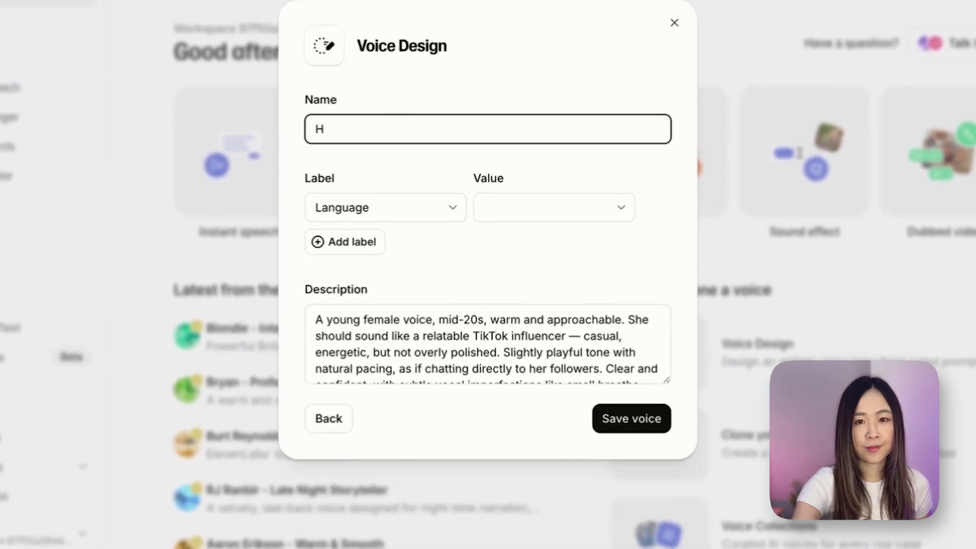
type("ayley the Influencer")
key("Tab")
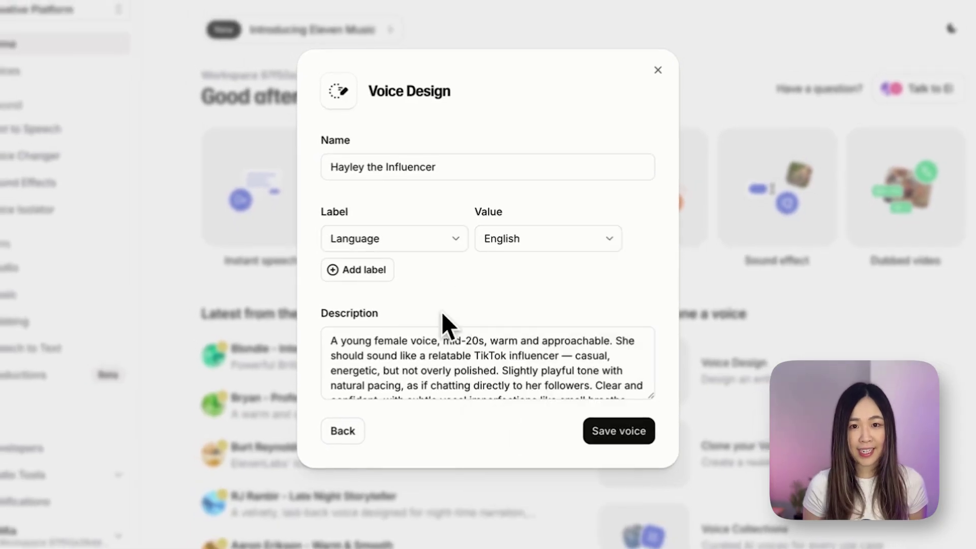
Add the labels Age: Young and Gender: Female to the new voice and save it.
left_click(358, 270)
left_click(395, 255)
left_click(535, 255)
left_click(498, 285)
left_click(355, 285)
left_click(392, 272)
left_click(545, 272)
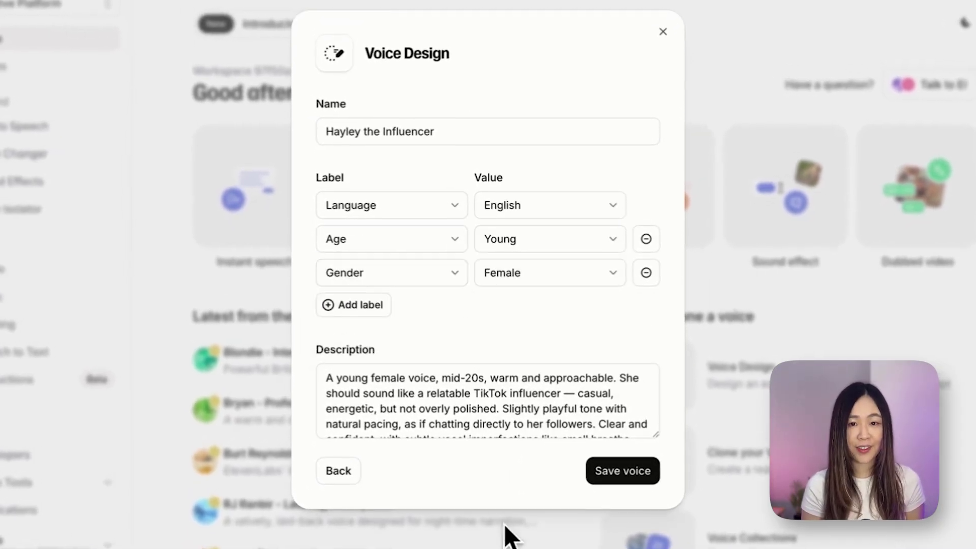
left_click(625, 474)
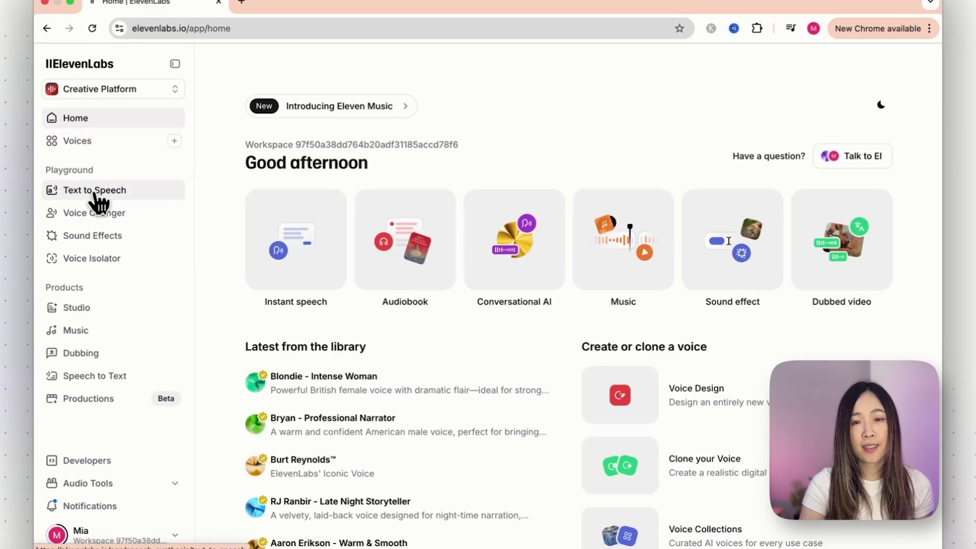
Enter the creatine ad script in Text to Speech and generate speech with the influencer voice and Eleven v3 (alpha).
left_click(96, 194)
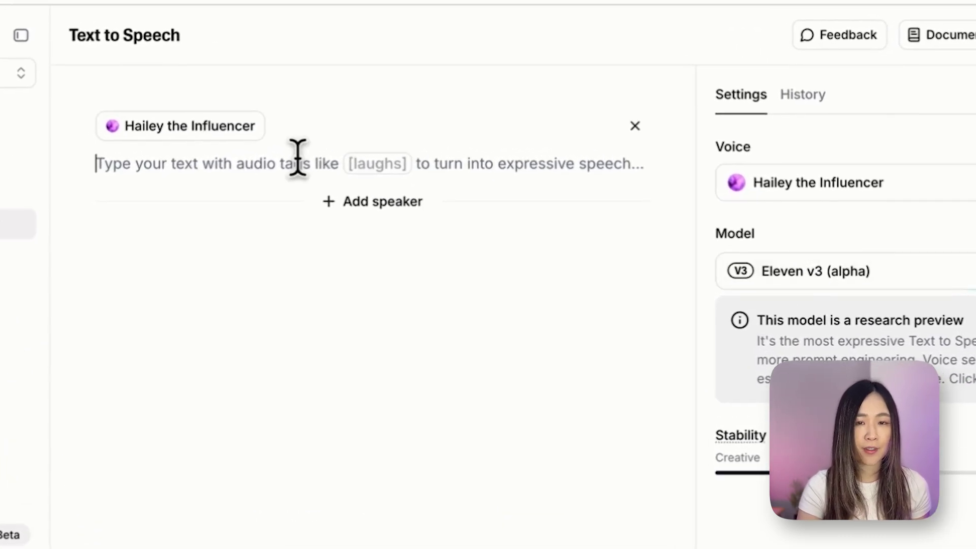
type("If you’re not on creatine yet, you’re honestly missing out. I was grinding in the gym every day and still felt stuck — no real progress, always tired. Then I tried Dzine Creatine Premium and... total game changer. I’ve got way more energy, I recover faster, and I’m not dragging through my workouts anymore. It’s literally like having a cheat code for gains — once you use it, you can’t imagine training without it. Don’t wait around and waste more sessions — you’ll thank yourself later. Grab yours now, I’ll drop the link below.")
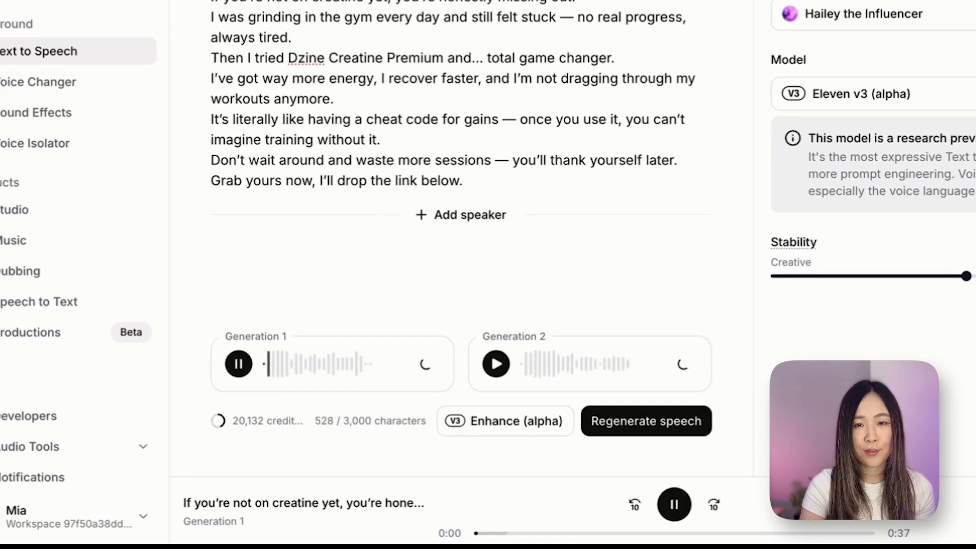
Listen to Generation 1 and Generation 2 of the ad speech to compare them.
left_click(239, 364)
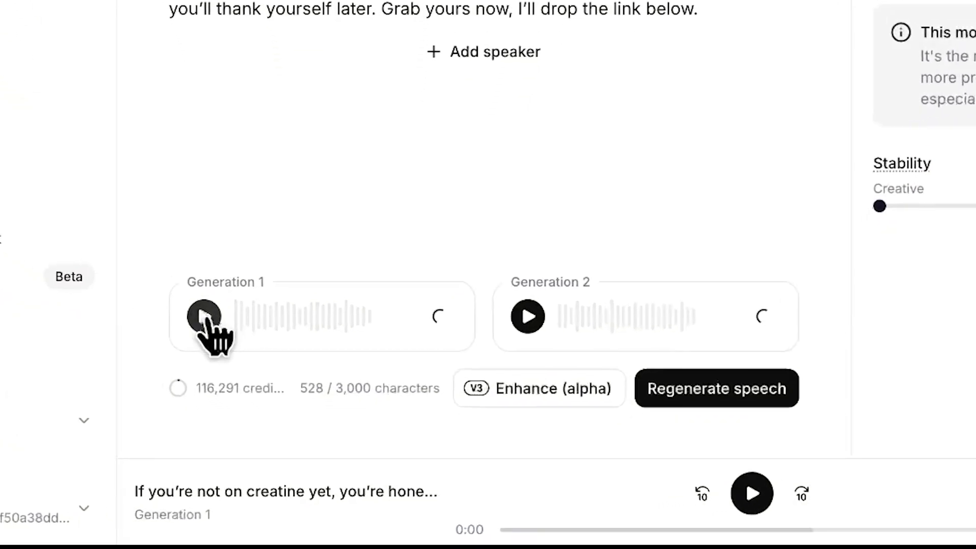
left_click(204, 316)
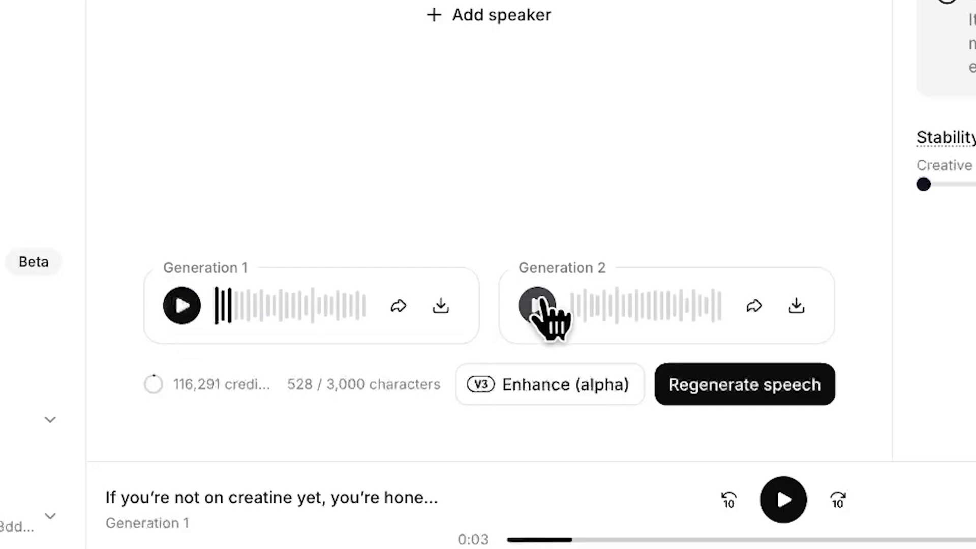
left_click(538, 305)
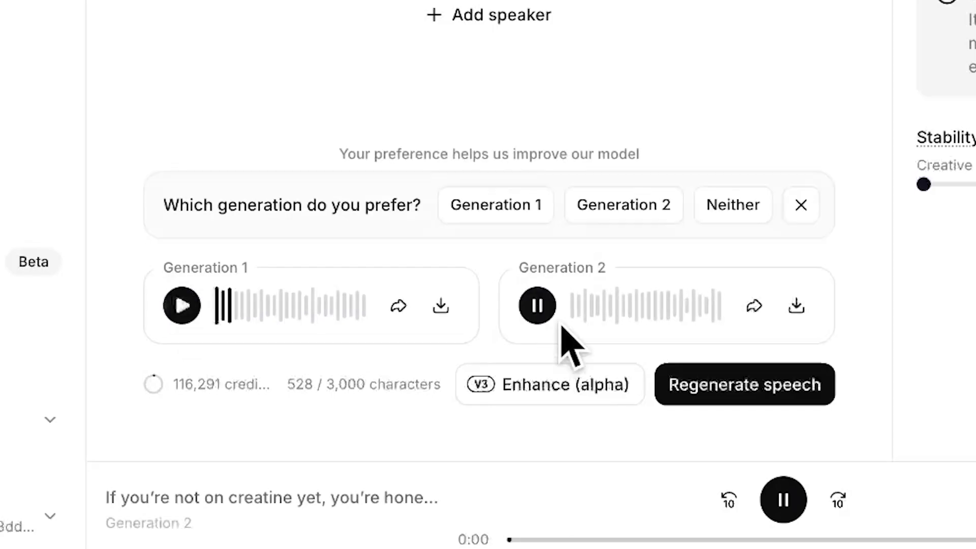
left_click(538, 305)
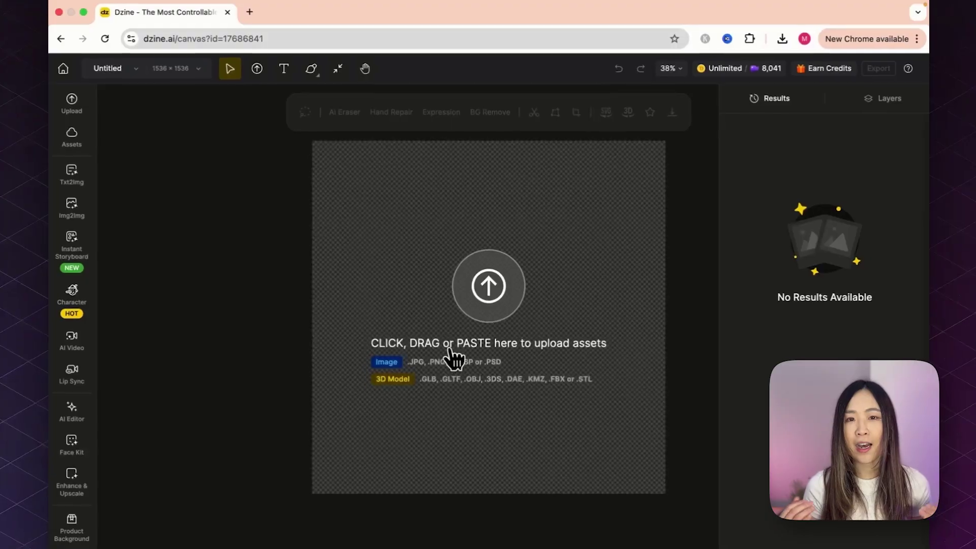
Switch to Dzine, start a text-to-image generation and choose the Dzine Realistic v3 style.
mouse_move(70, 181)
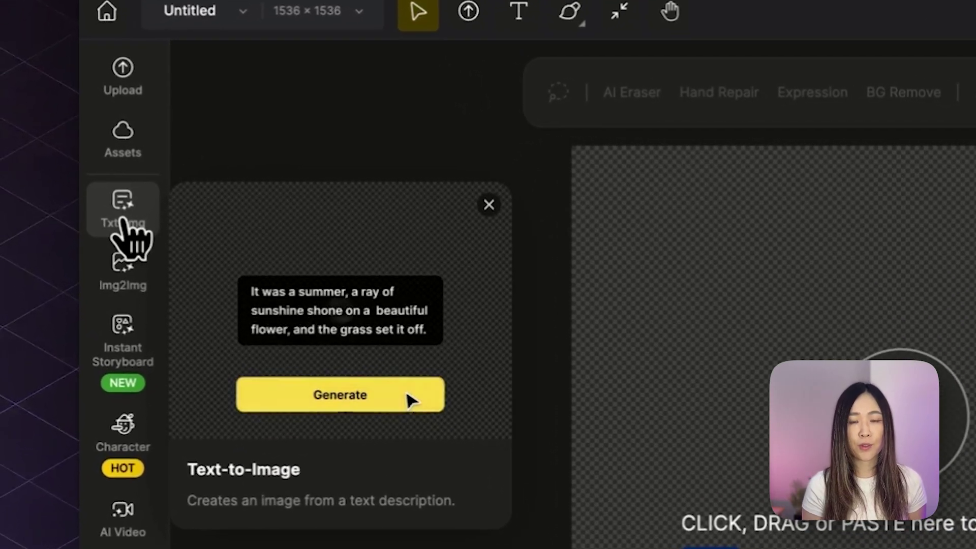
left_click(124, 219)
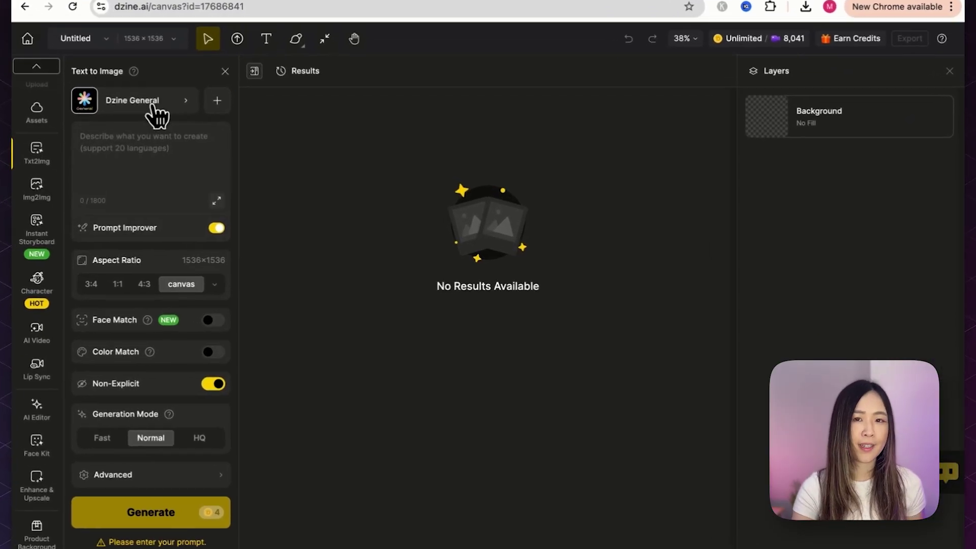
left_click(168, 111)
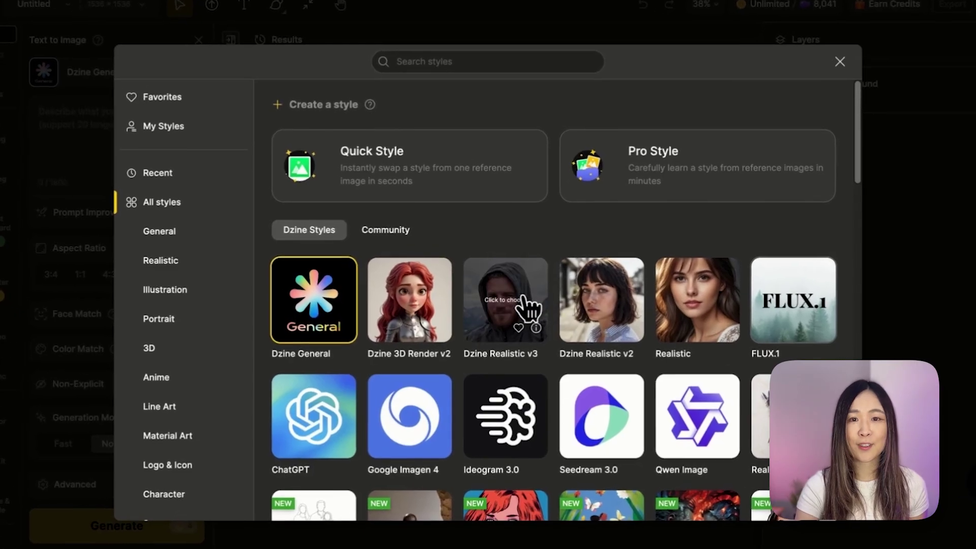
left_click(527, 305)
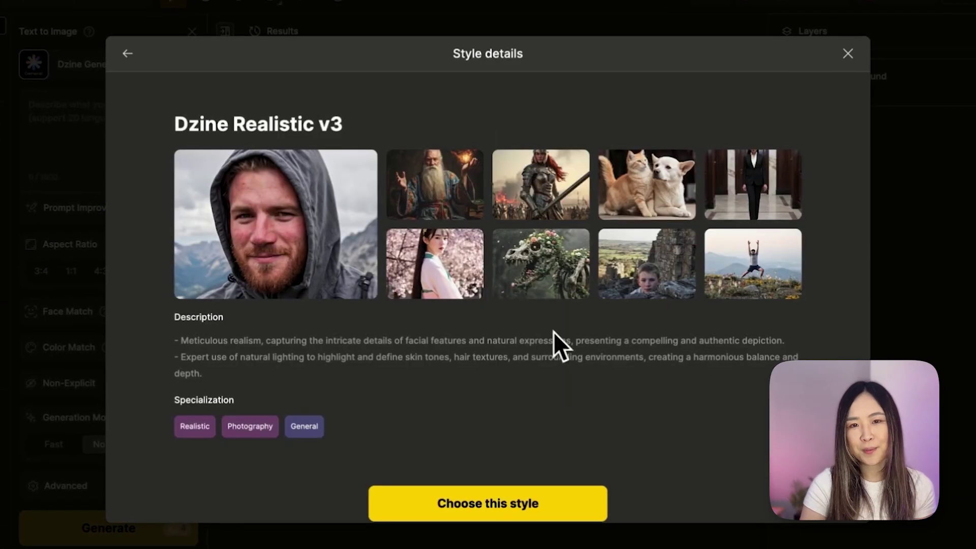
left_click(498, 496)
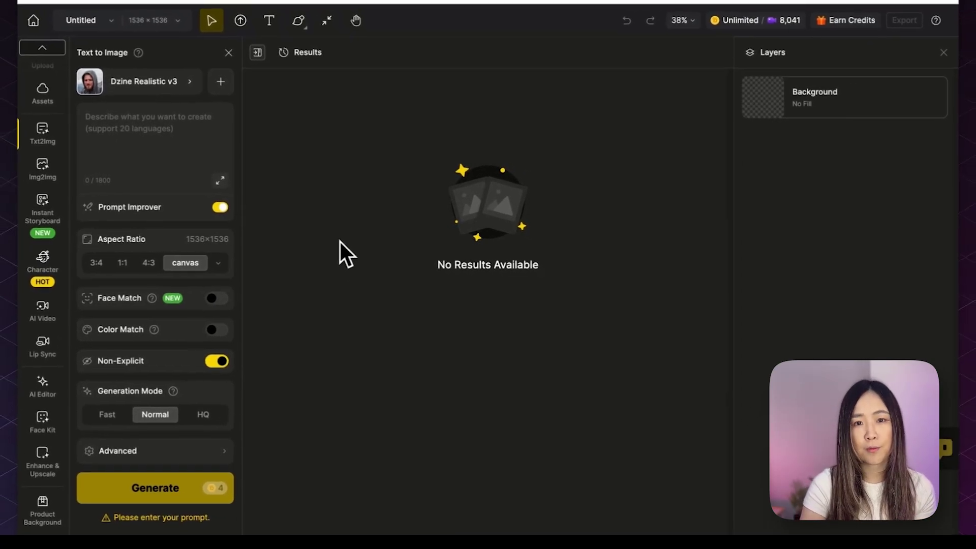
Enter the prompt for a casual medium close-up of a young female UGC influencer in a yellow athletic outfit and expand it for review.
left_click(170, 137)
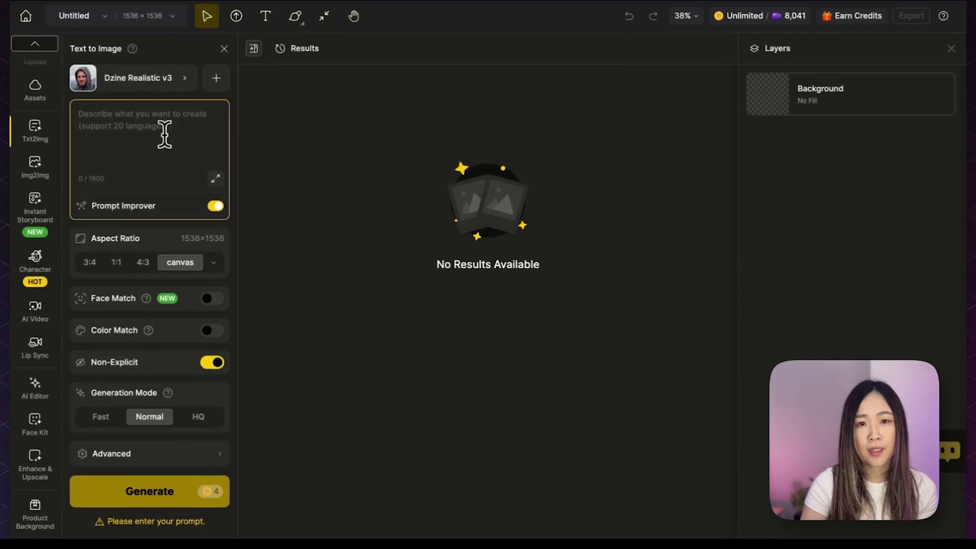
type("A casual, natural-looking medium close-up shot of a young relatable female UGC influencer is framed around the chest, making direct eye contact with the viewer. She has a warm, approachable expression, as if casually filming a TikTok vlog at home. Her skin has a hyper-realistic texture, showcasing subtle imperfections like light pores and slight unevenness, along with a natural shine. She wears a bright yellow athletic outfit. The bright, even lighting, reminiscent of daylight from a window or a simple ring light, illuminates her skin tones and hair textures. The background is an ordinary, slightly imperfect living room with neutral tones and everyday details, like a worn couch and a few personal items, giving an authentic influencer vibe.")
left_click(216, 239)
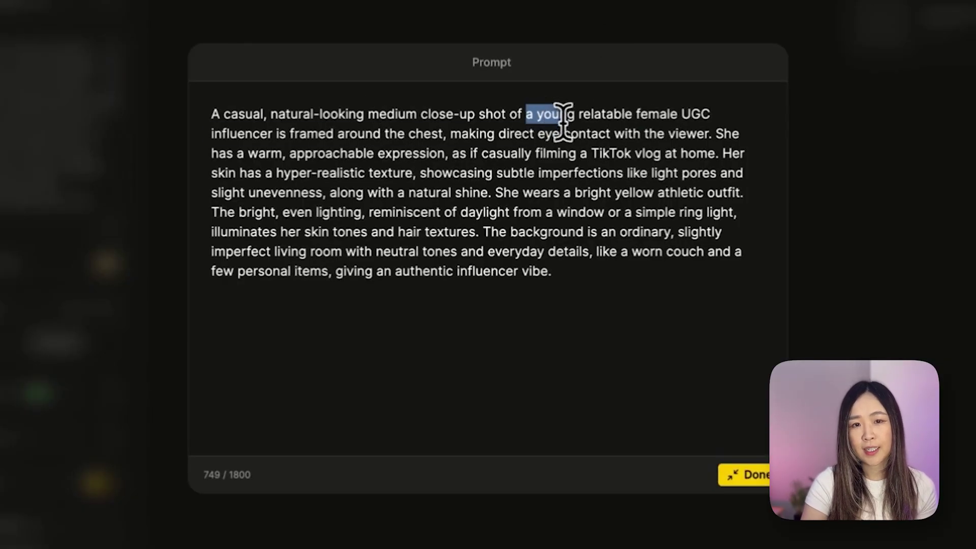
mouse_move(563, 121)
left_mouse_down()
mouse_move(537, 137)
mouse_move(559, 120)
left_mouse_up()
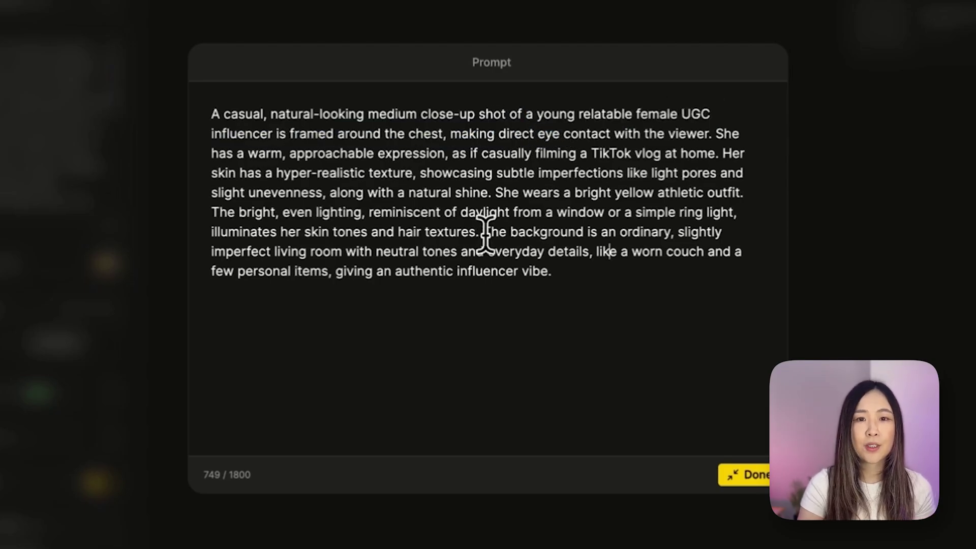
Turn off Prompt Improver and set the influencer image's aspect ratio to 9:16.
left_click_drag(489, 233, 611, 249)
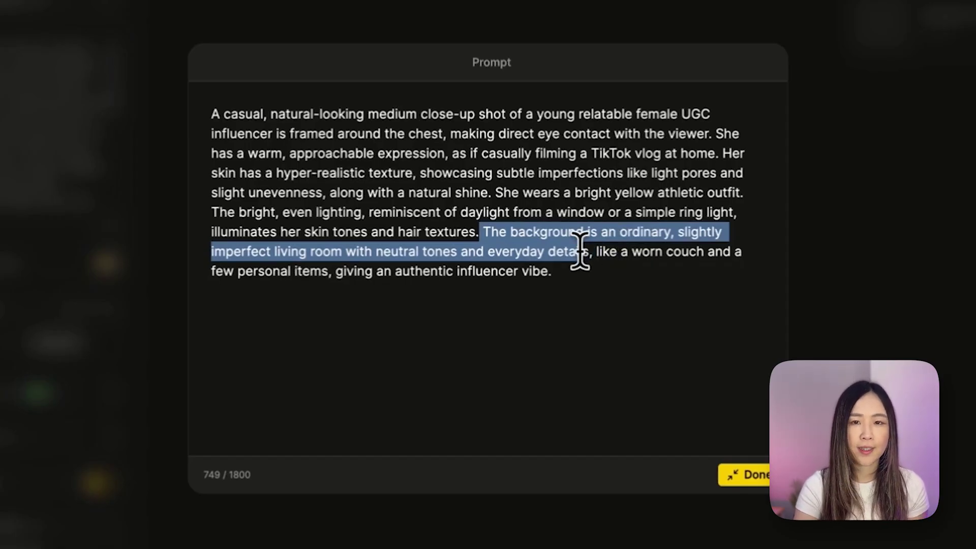
left_click_drag(580, 251, 587, 270)
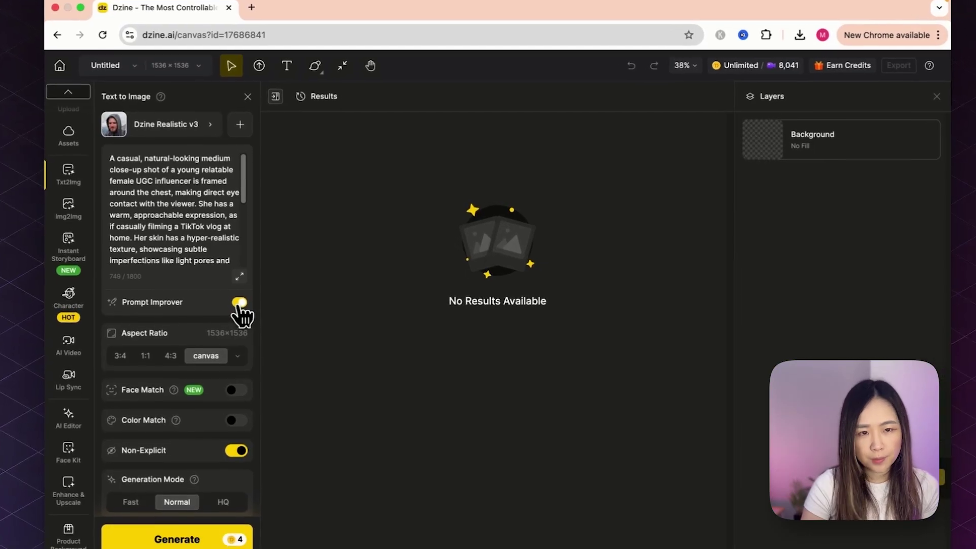
left_click(244, 309)
left_click(242, 363)
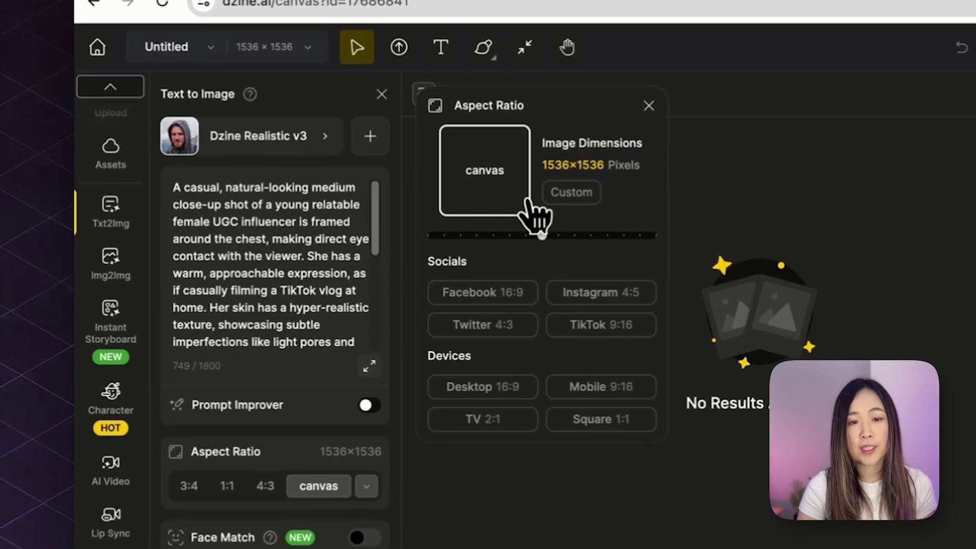
left_click(647, 396)
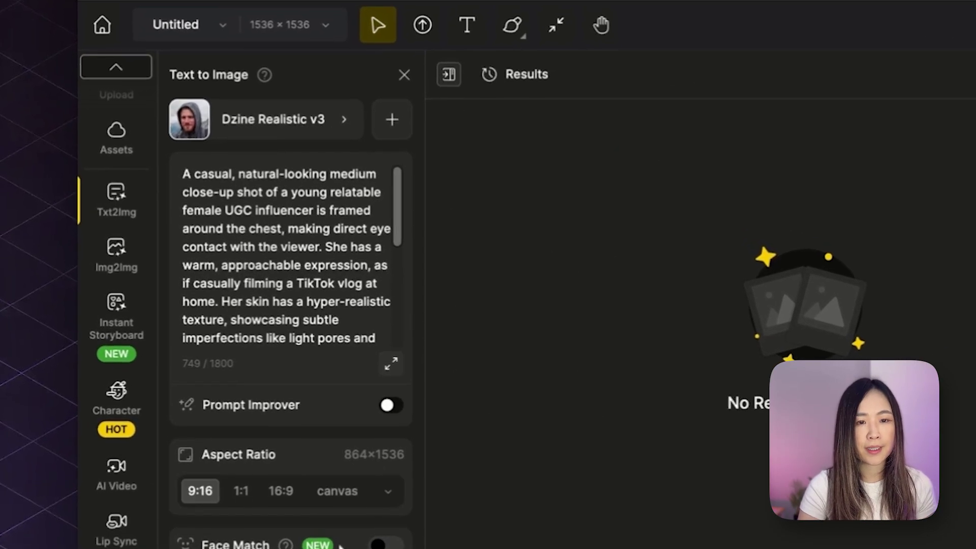
Set the generation mode to HQ and generate the influencer images.
left_click(388, 546)
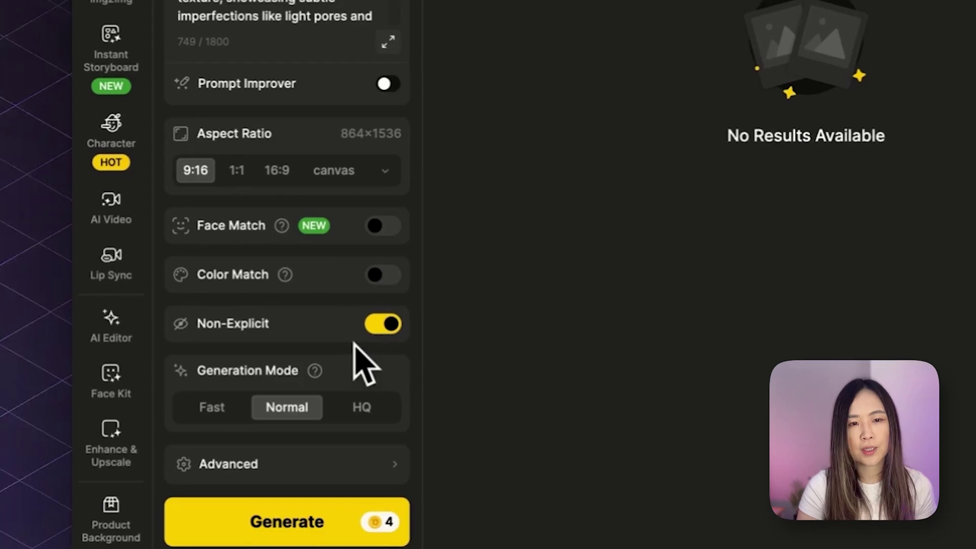
left_click(364, 407)
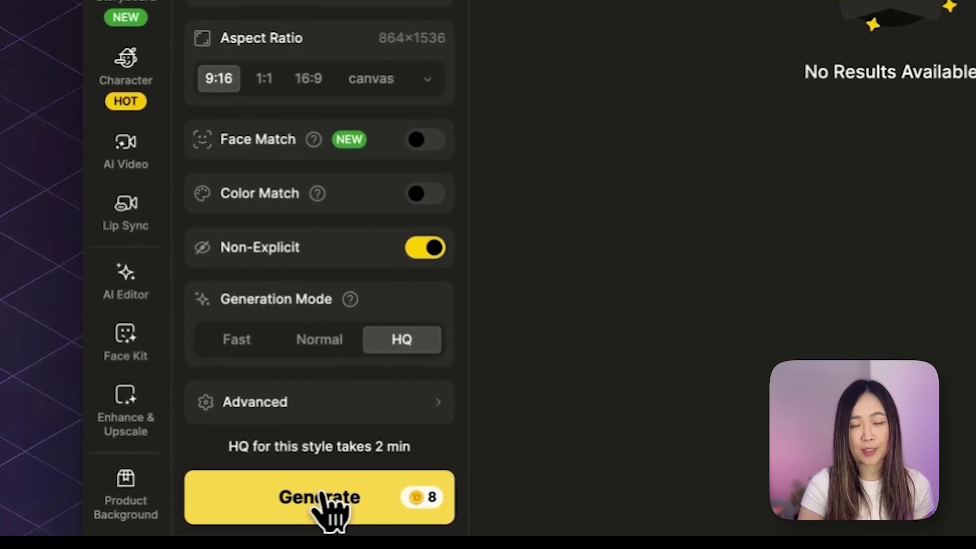
left_click(318, 500)
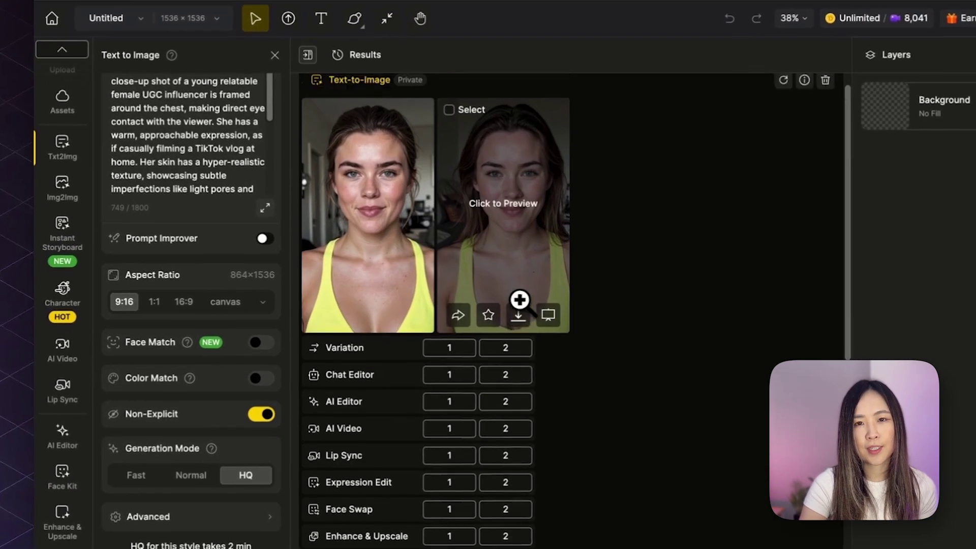
Preview the generated influencer portraits at full size and compare their faces and backgrounds.
scroll(520, 299, "down", 5)
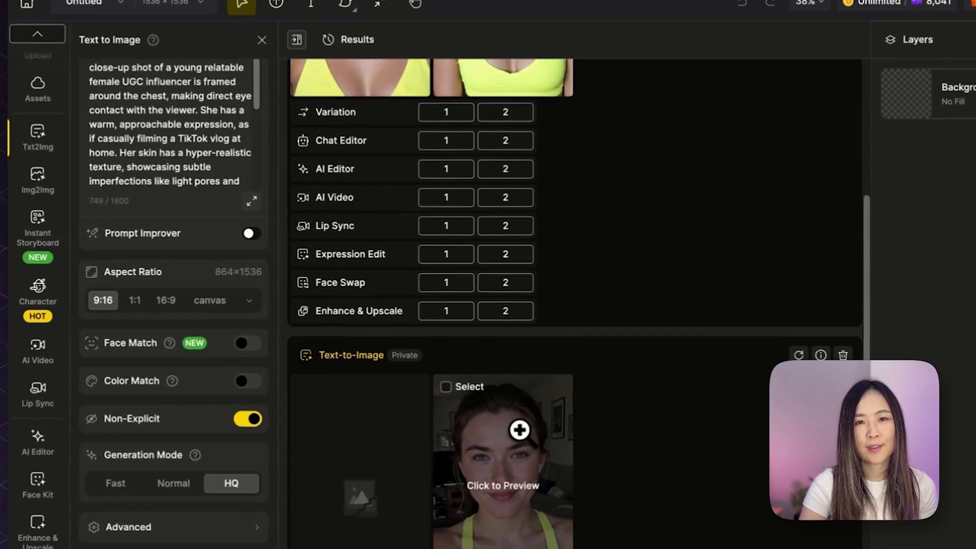
left_click(519, 429)
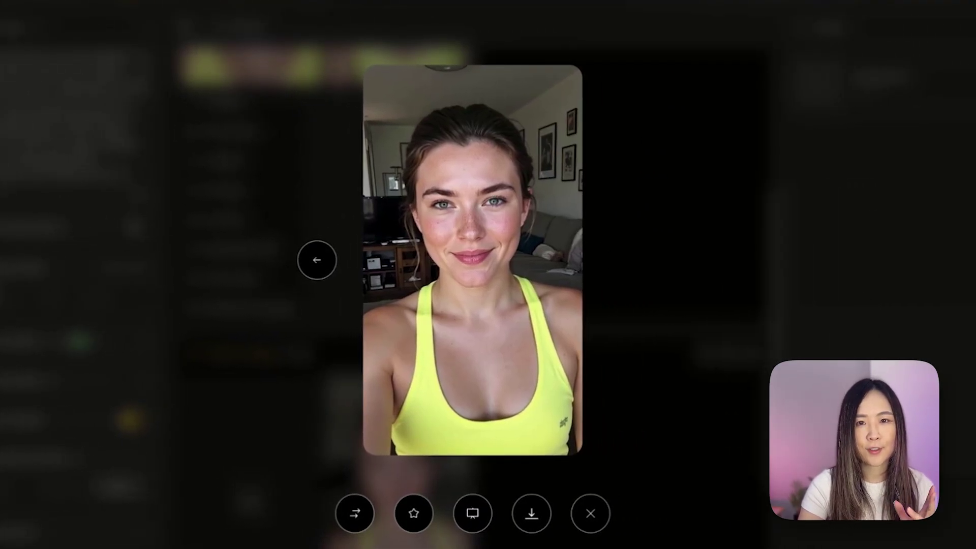
key("Left")
key("Left")
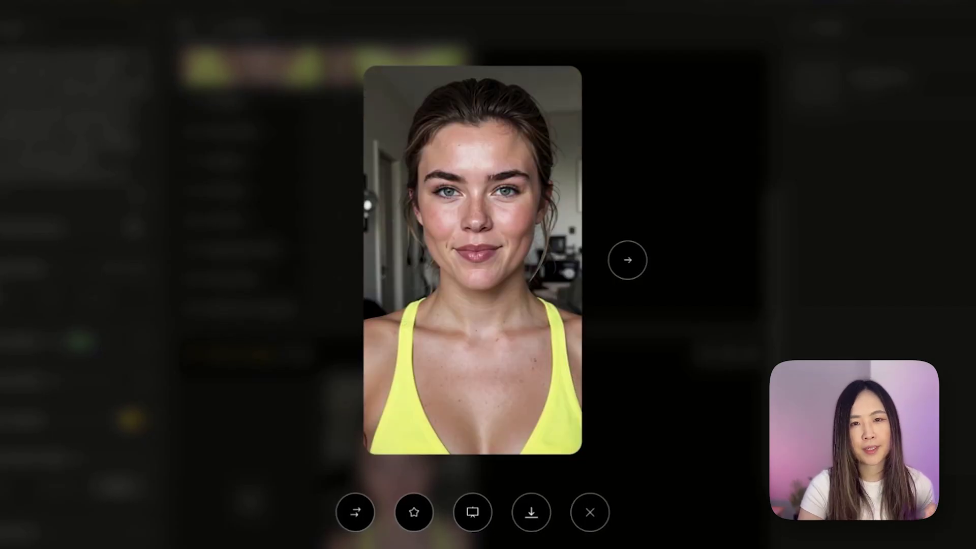
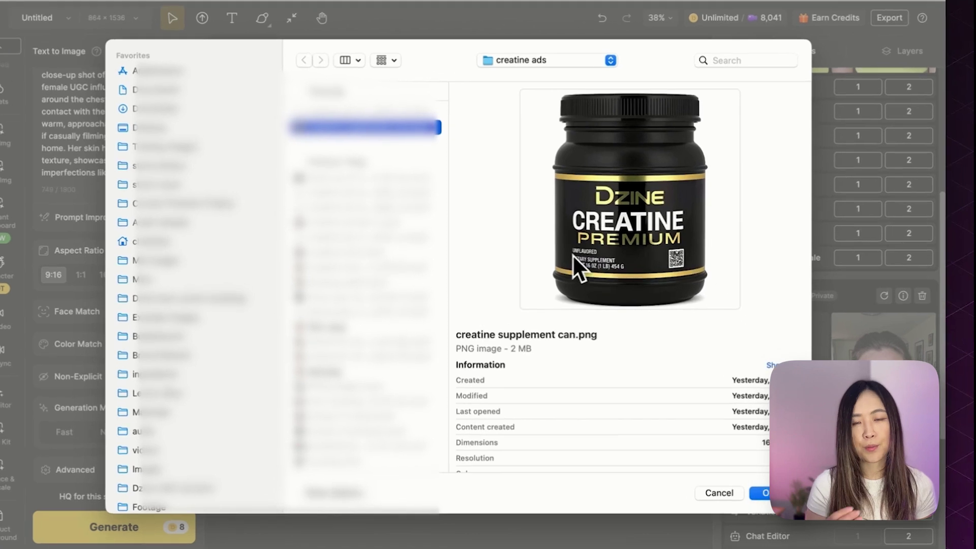
Import creatine supplement can.png onto the canvas and load the influencer portrait and the can as Instant Storyboard reference images.
left_click(766, 494)
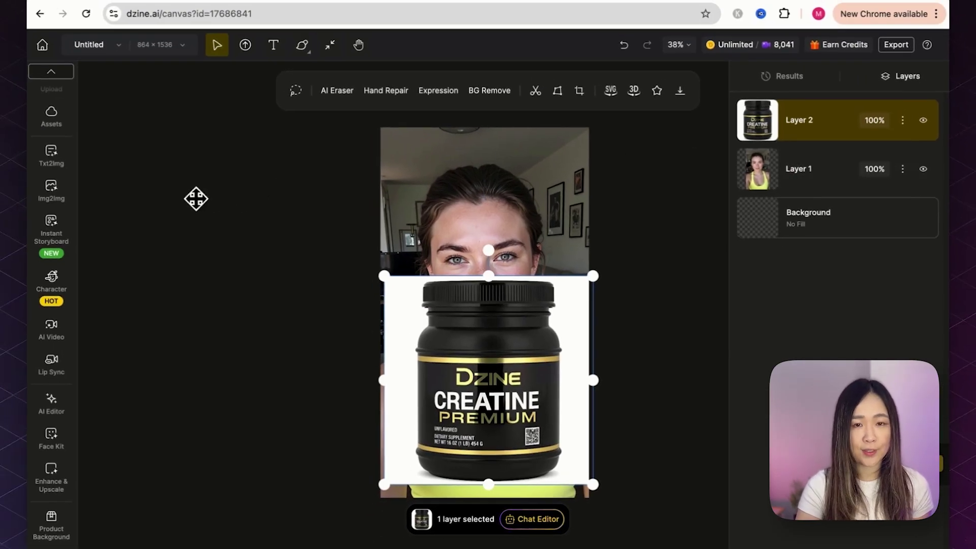
mouse_move(59, 246)
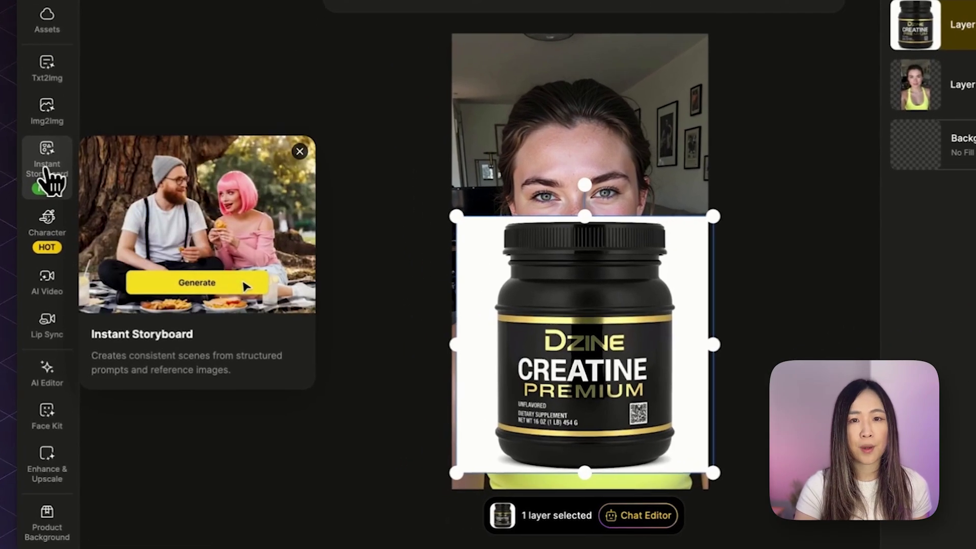
left_click(47, 176)
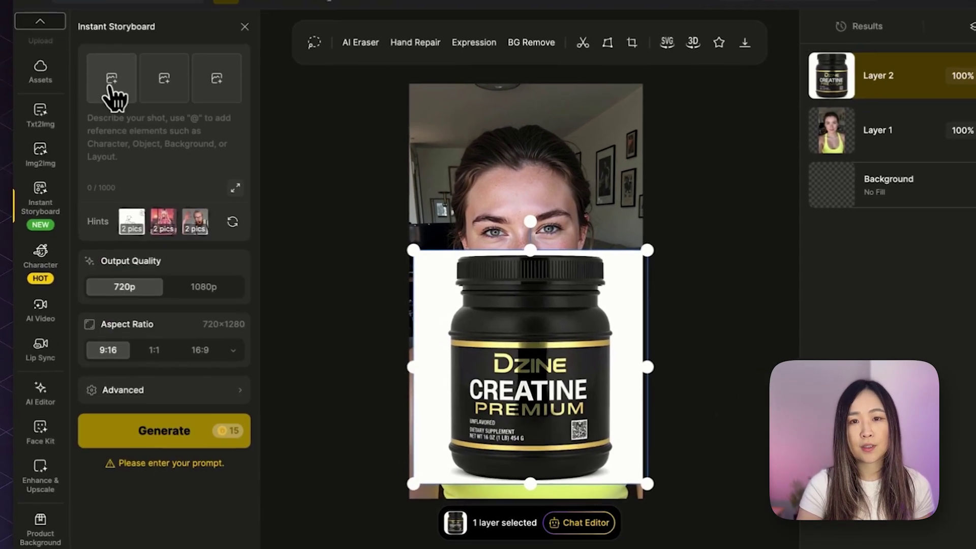
left_click(110, 87)
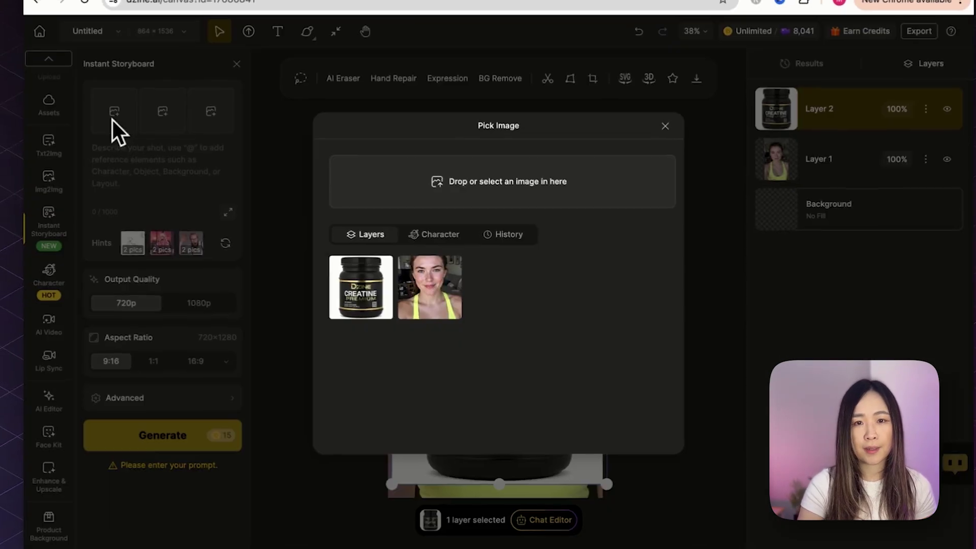
left_click(432, 284)
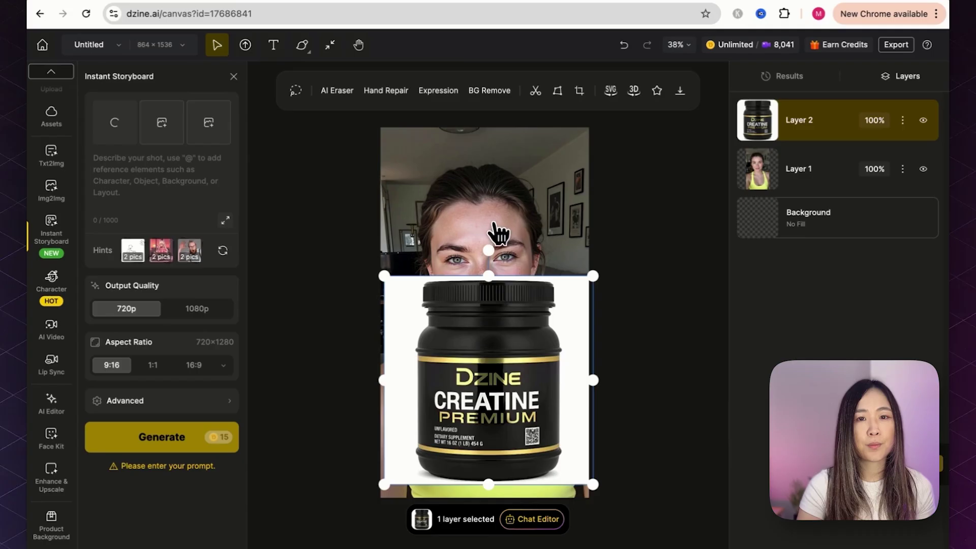
left_click(163, 128)
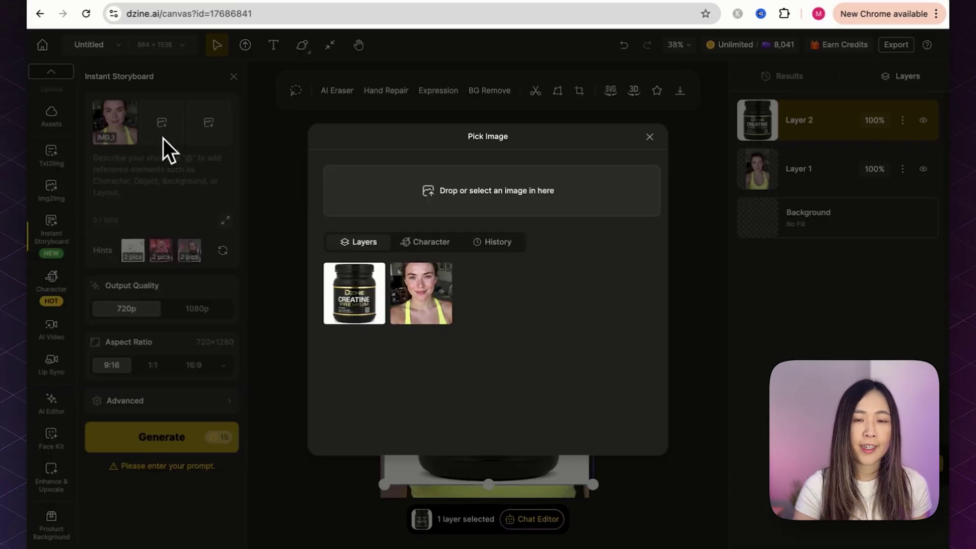
left_click(353, 292)
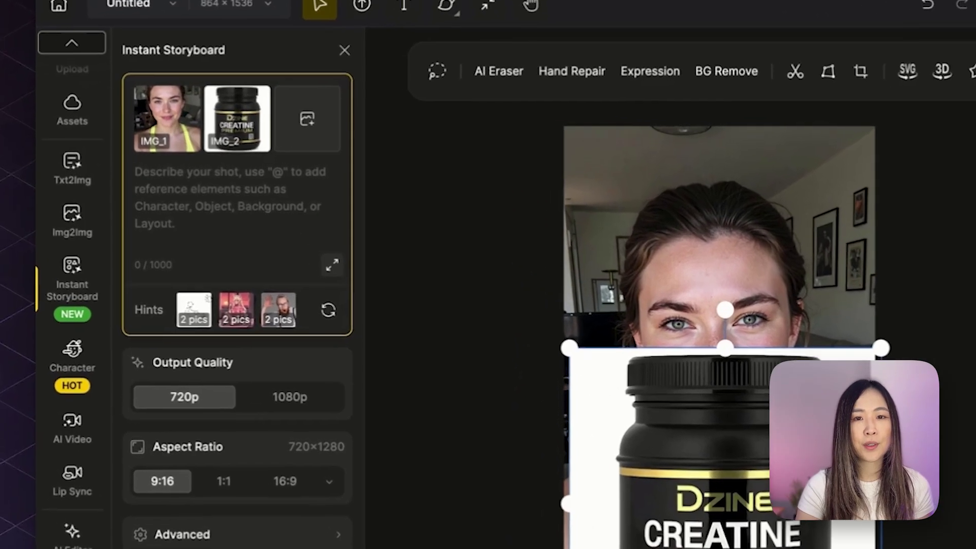
type("@")
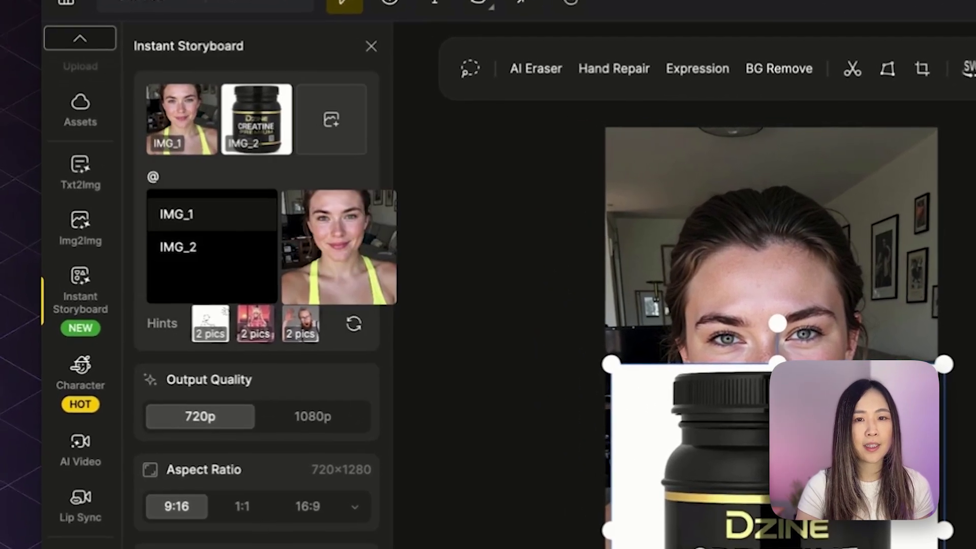
left_click(231, 229)
key("BackSpace")
mouse_move(174, 162)
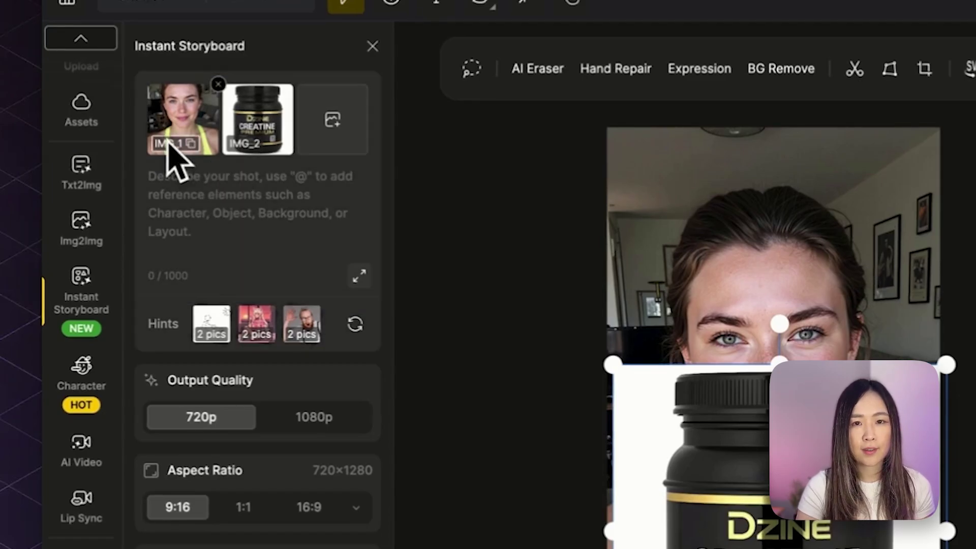
left_click(190, 144)
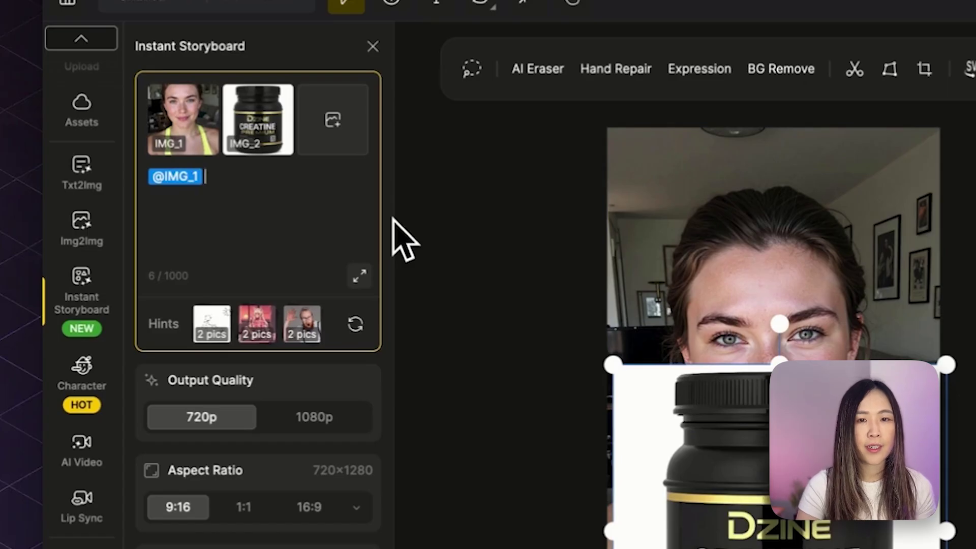
type("IMG_2")
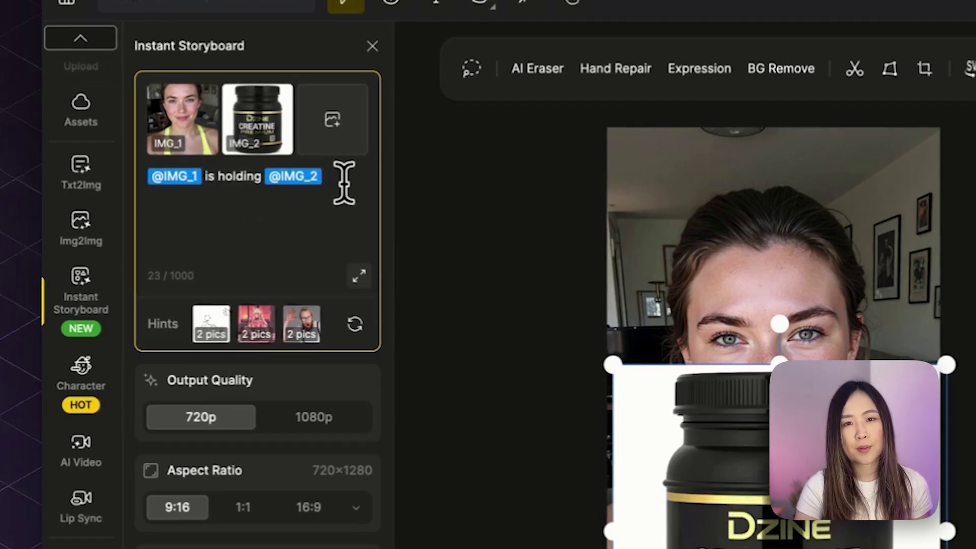
left_click_drag(343, 184, 118, 188)
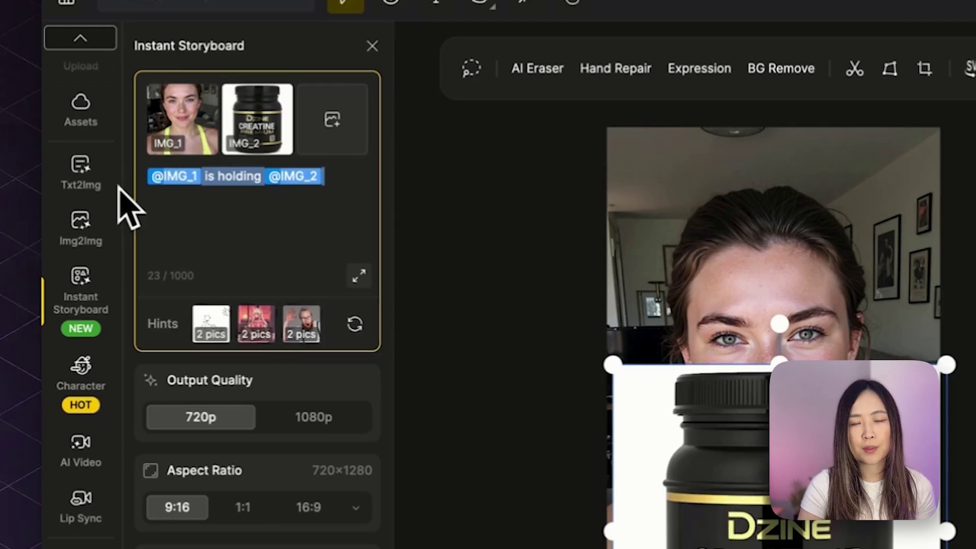
key("BackSpace")
type("Medium shot of a young female fitness influencer in ( image 1 ) framed from the waist up, holding the product in (image 2)  in one hand while her other hand is free for natural, casual gestures. Ensure realistic skin texture with subtle imperfections (light pores, natural shine, small blemishes) to avoid overly airbrushed or fake results. Lighting should feel bright and natural, like daylight, rather than cinematic. Background should be a simple everyday home.")
scroll(295, 209, "up", 3)
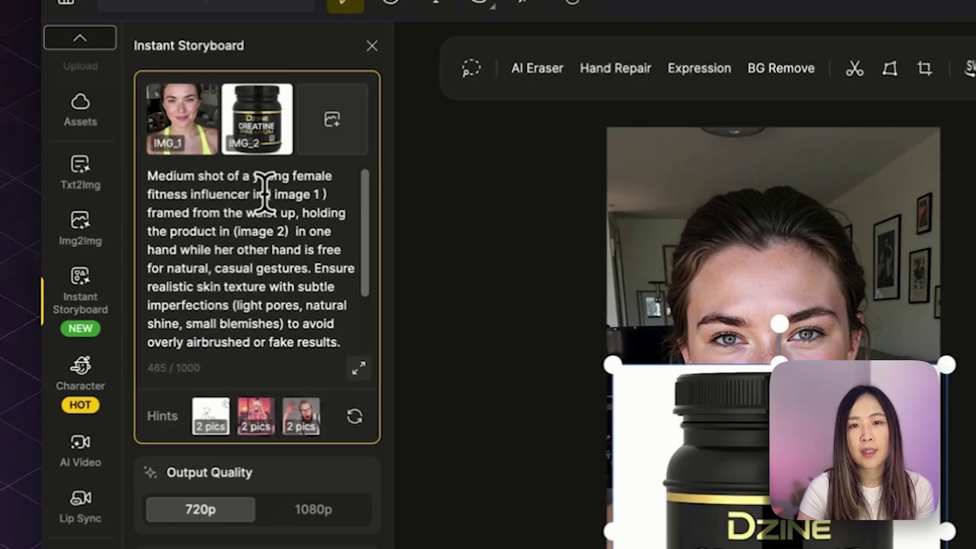
left_click_drag(266, 194, 327, 193)
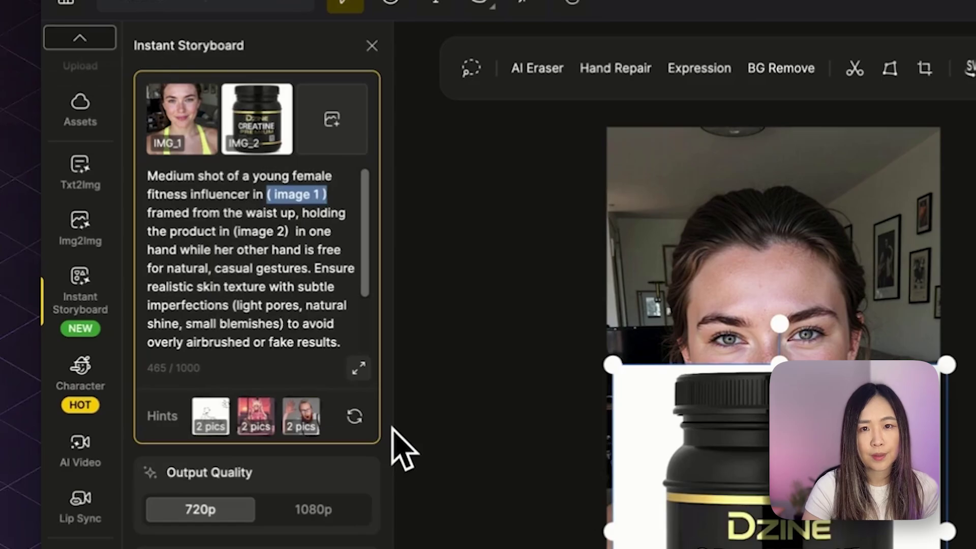
type("@")
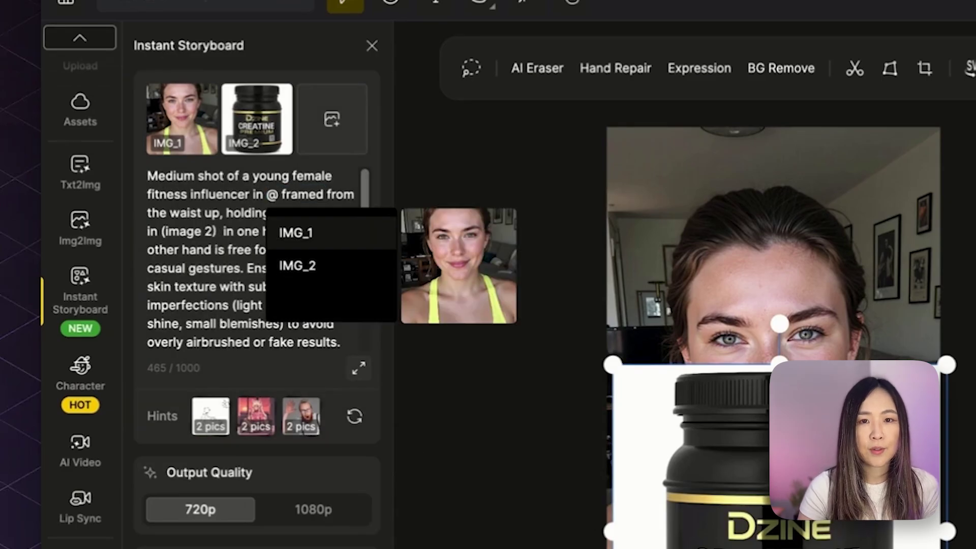
left_click(300, 240)
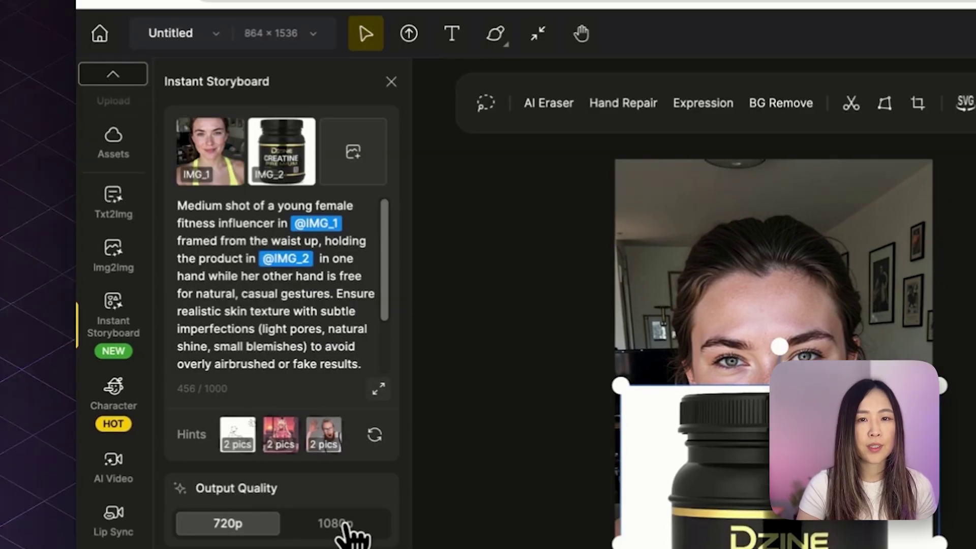
Generate the storyboard images at 1080p output quality and compare the results in the preview.
left_click(336, 511)
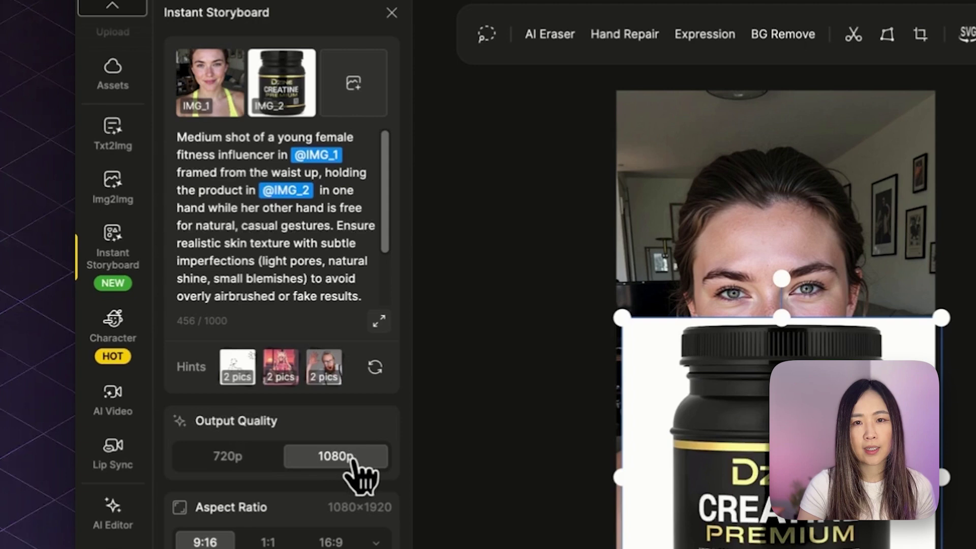
left_click(376, 543)
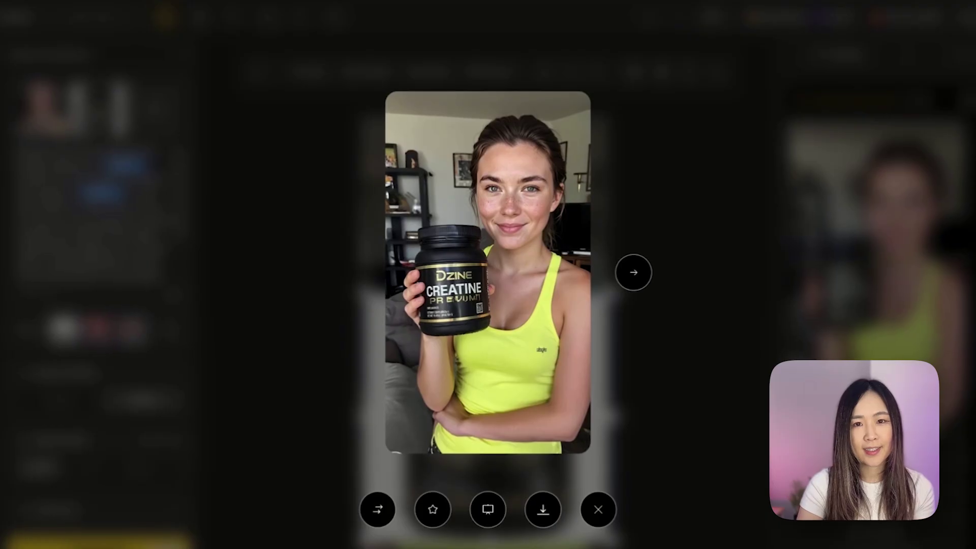
key("Right")
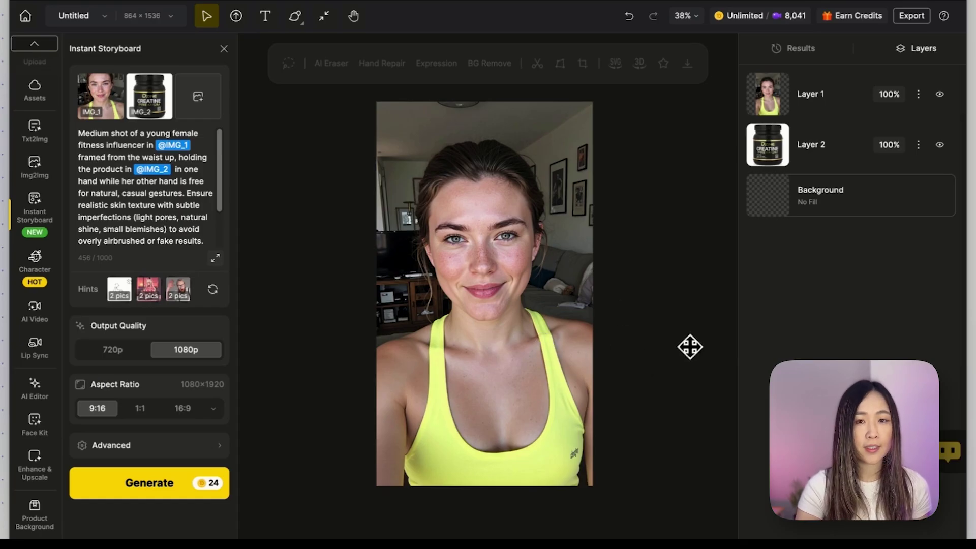
Set up a Chat Editor request for the influencer portrait, adding the creatine can as second reference and Gemini 2.5 Flash as the model.
left_click(506, 331)
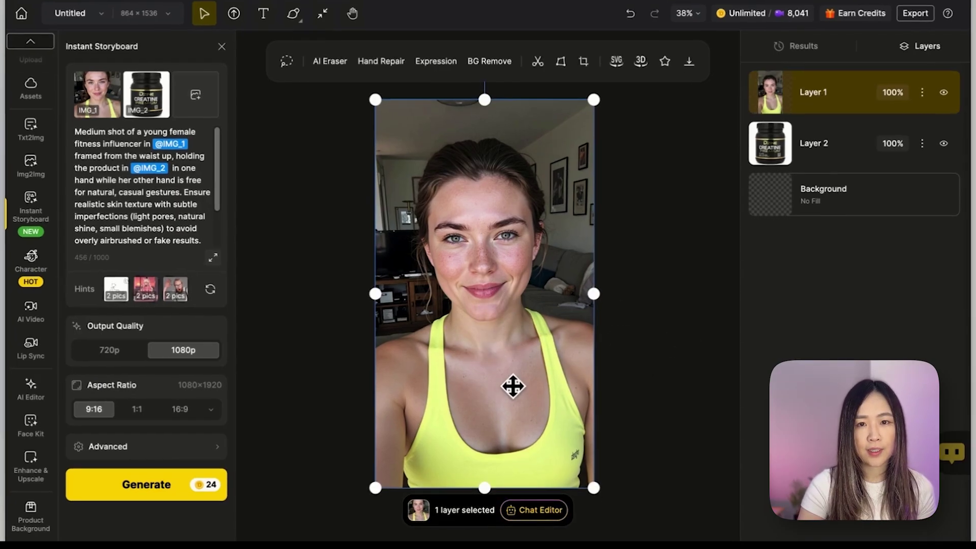
left_click(533, 509)
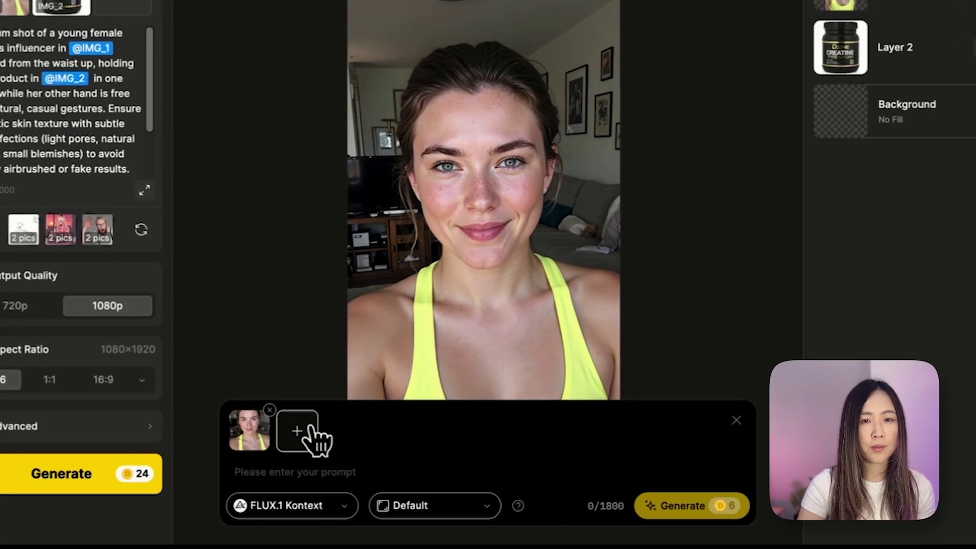
left_click(298, 431)
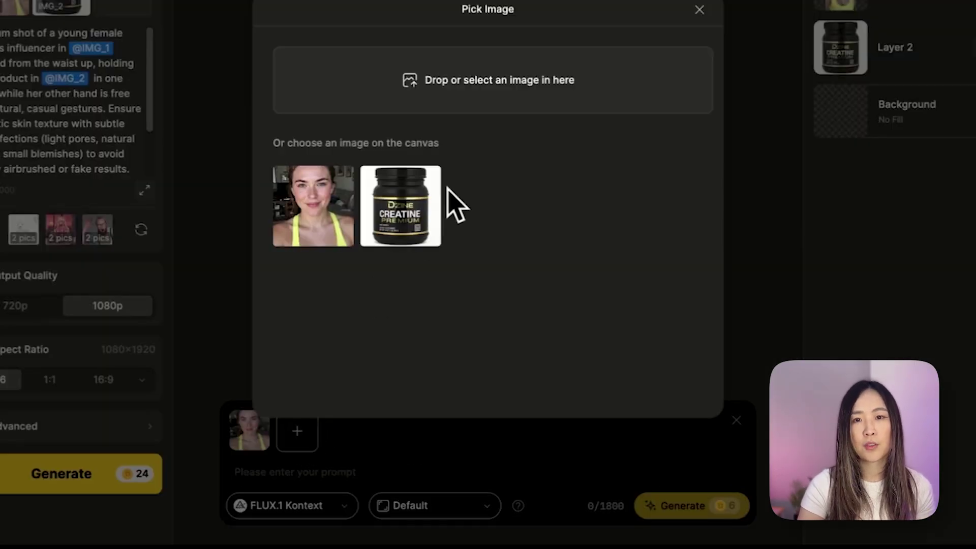
left_click(407, 192)
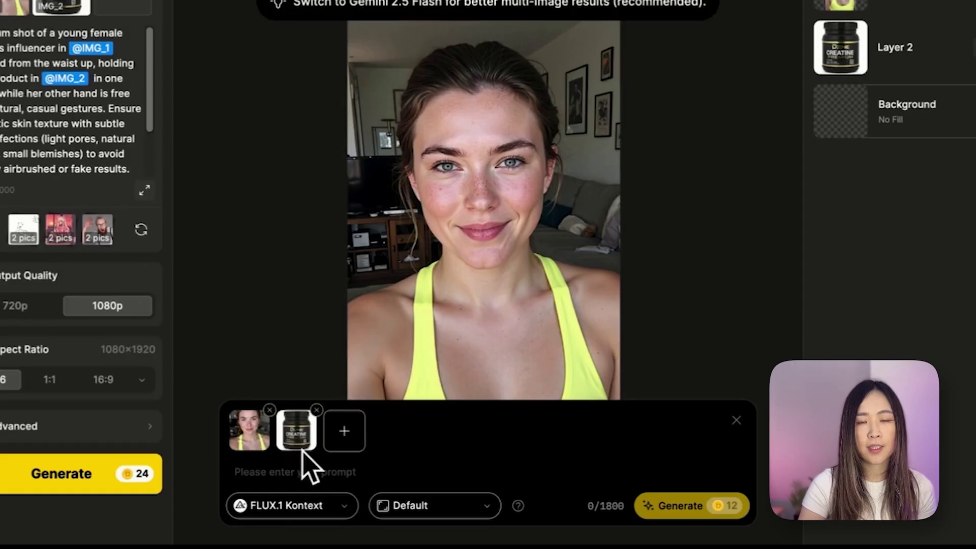
left_click(334, 521)
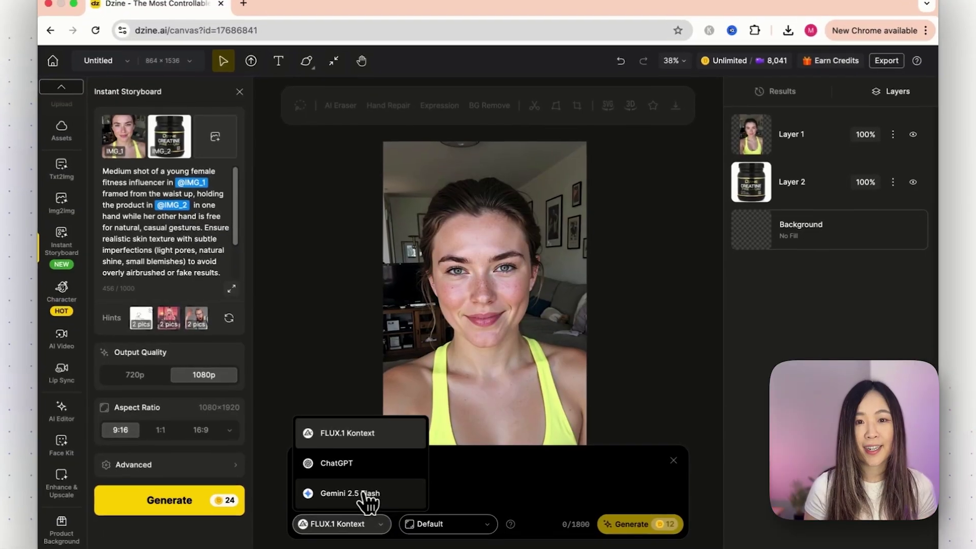
left_click(364, 493)
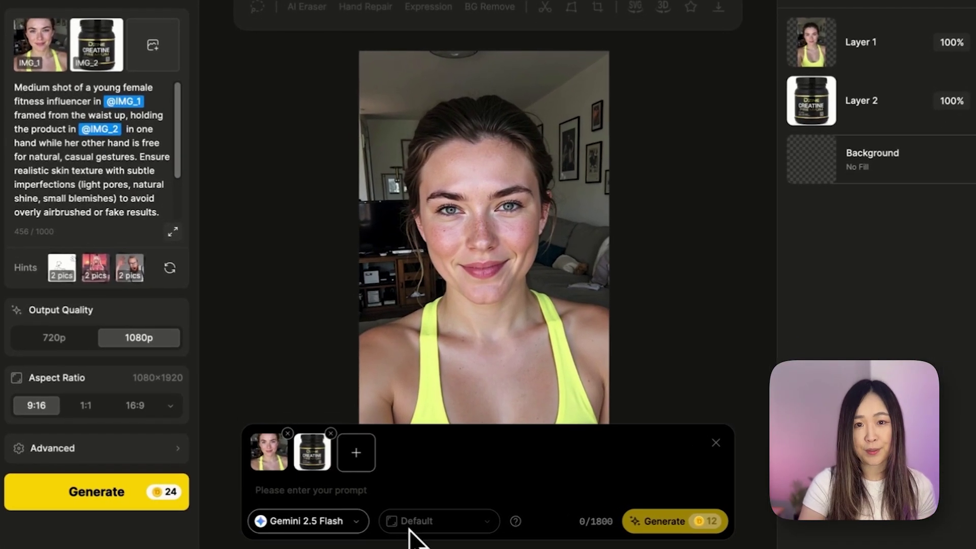
Generate Chat Editor images from the medium-shot fitness influencer prompt, citing (image 1) as influencer and (image 2) as held product, and compare the results.
type("Medium shot of a young female fitness influencer in ( image 1 ) framed from the waist up, holding the product in (image 2)  in one hand while her other hand is free for natural, casual gestures. Ensure realistic skin texture with subtle imperfections (light pores, natural shine, small blemishes) to avoid overly airbrushed or fake results. Lighting should feel bright and natural, like daylight, rather than cinematic. Background should be a simple everyday home.")
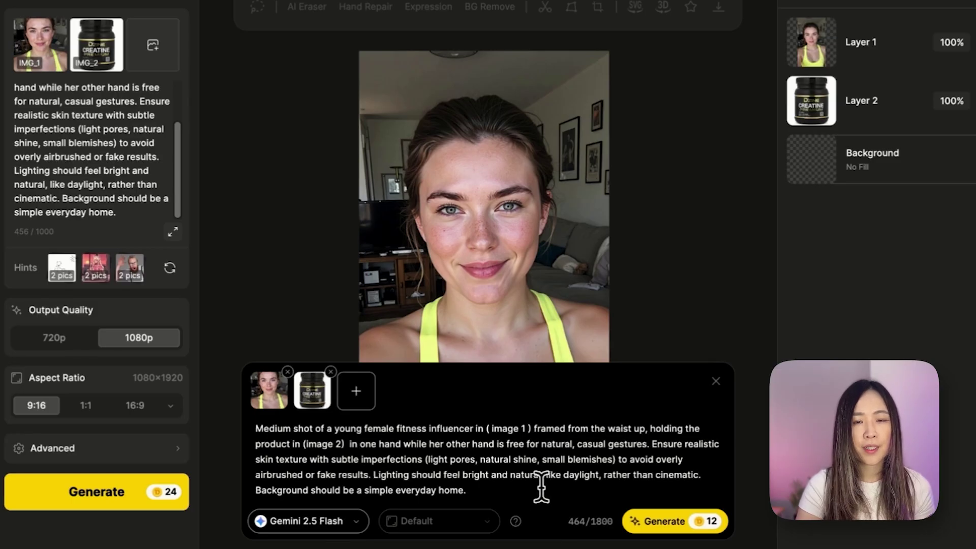
left_click(665, 521)
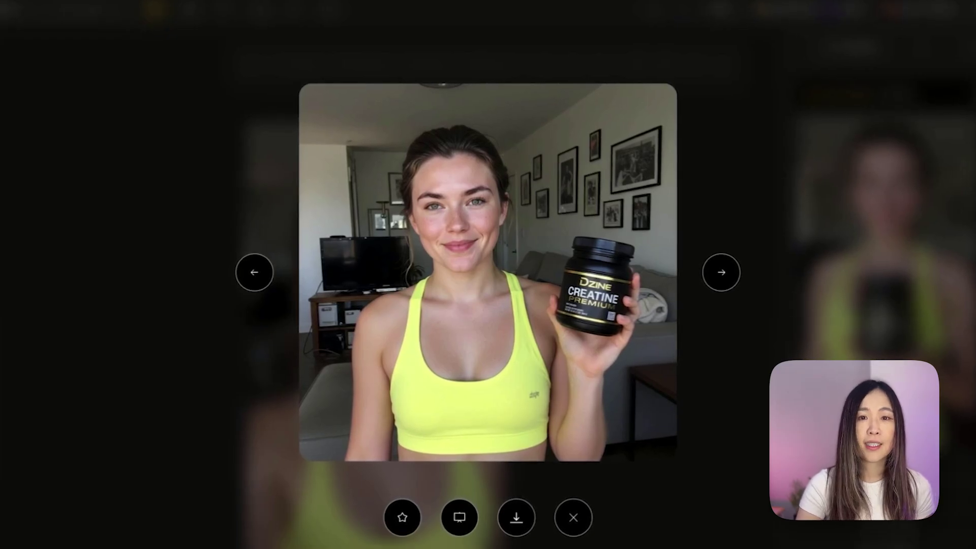
key("Left")
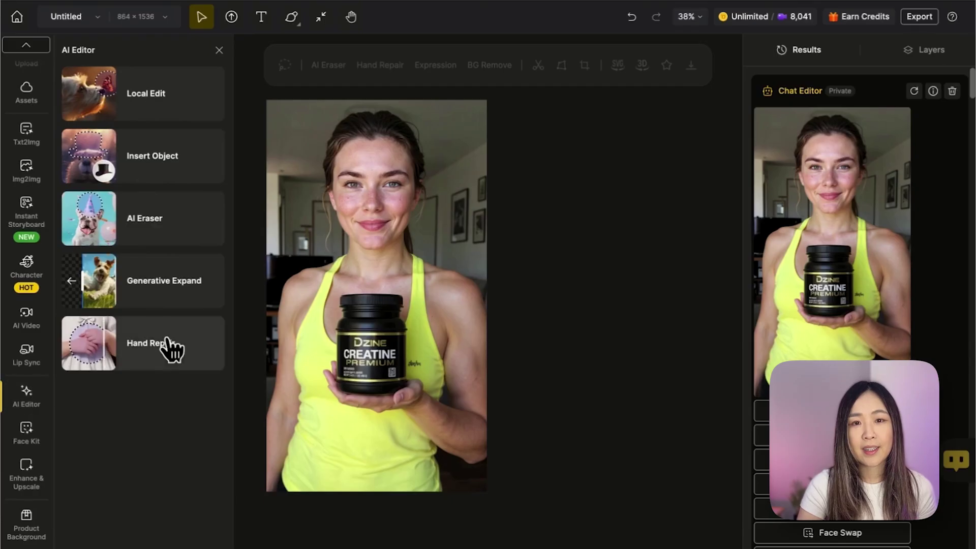
Run Hand Repair on a lassoed area around the hand holding the creatine can, and close the tool.
left_click(170, 347)
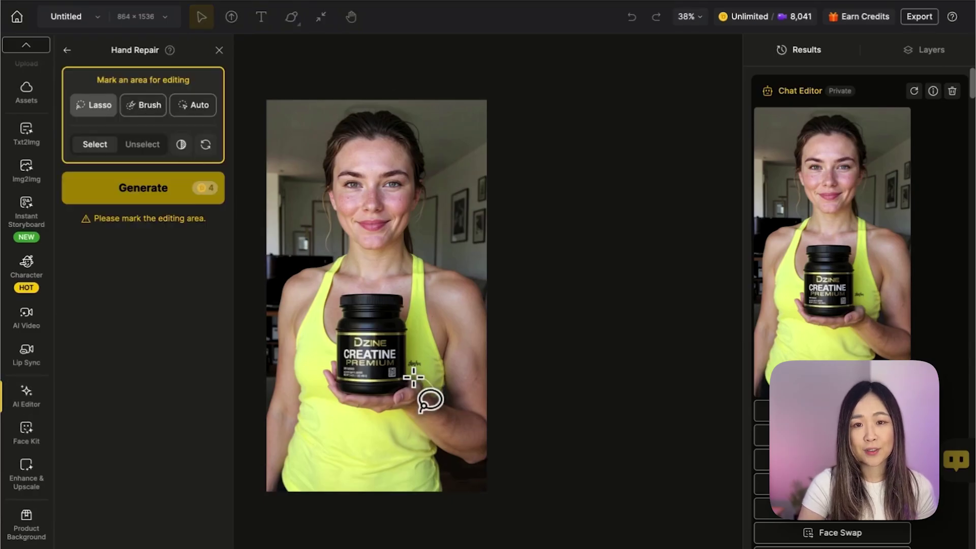
mouse_move(430, 381)
left_mouse_down()
mouse_move(353, 388)
mouse_move(333, 358)
mouse_move(317, 379)
mouse_move(374, 413)
mouse_move(414, 414)
mouse_move(431, 382)
left_mouse_up()
left_click(146, 181)
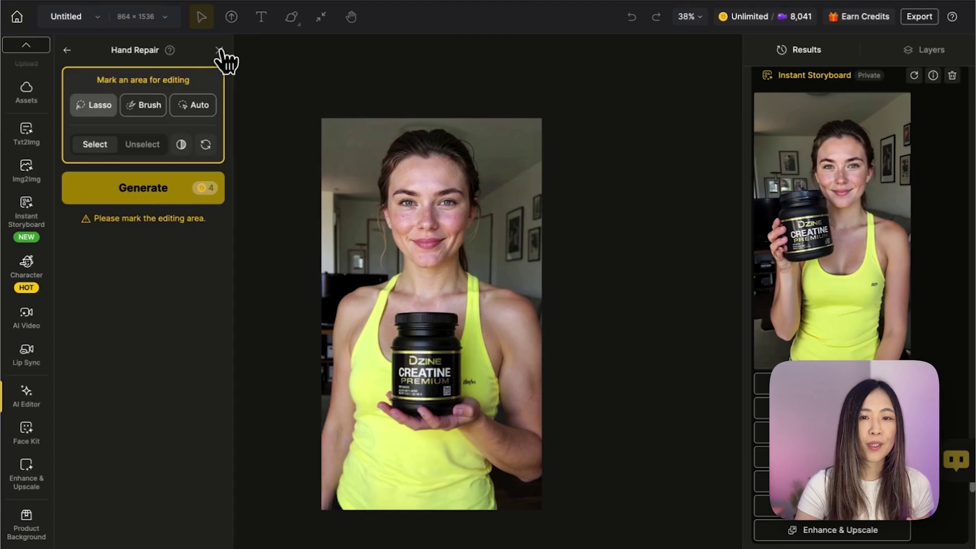
left_click(598, 303)
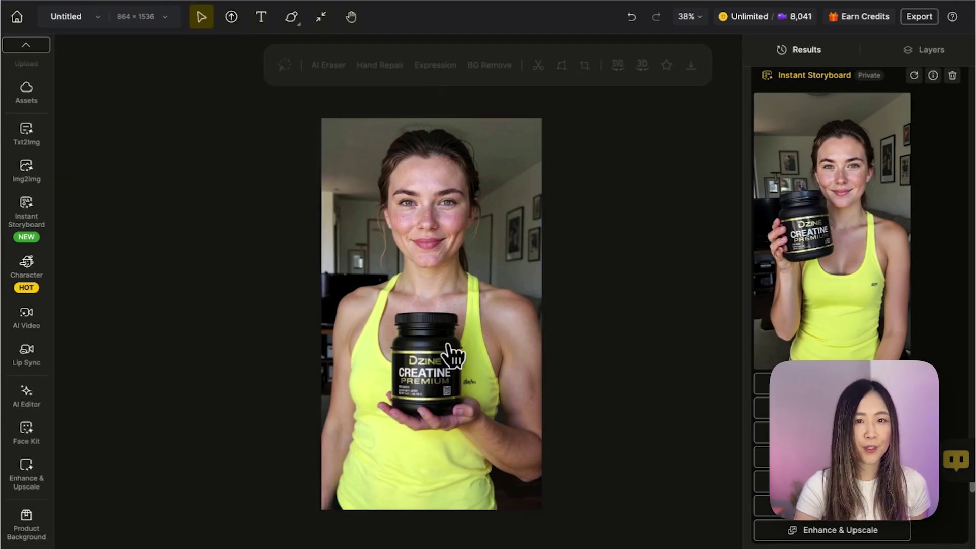
Start Lip Sync from the canvas image of the influencer holding the can, with the generation mode set to Pro.
left_click(448, 315)
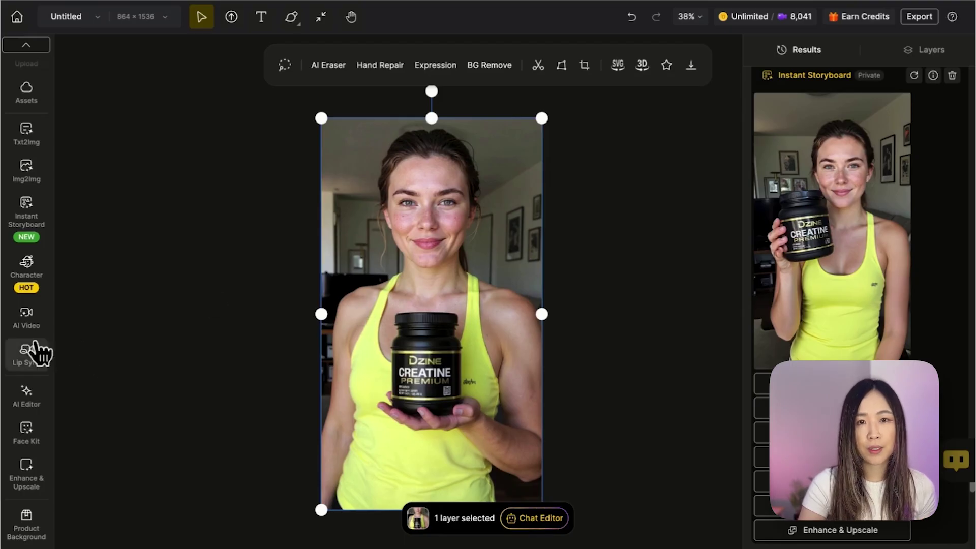
left_click(31, 363)
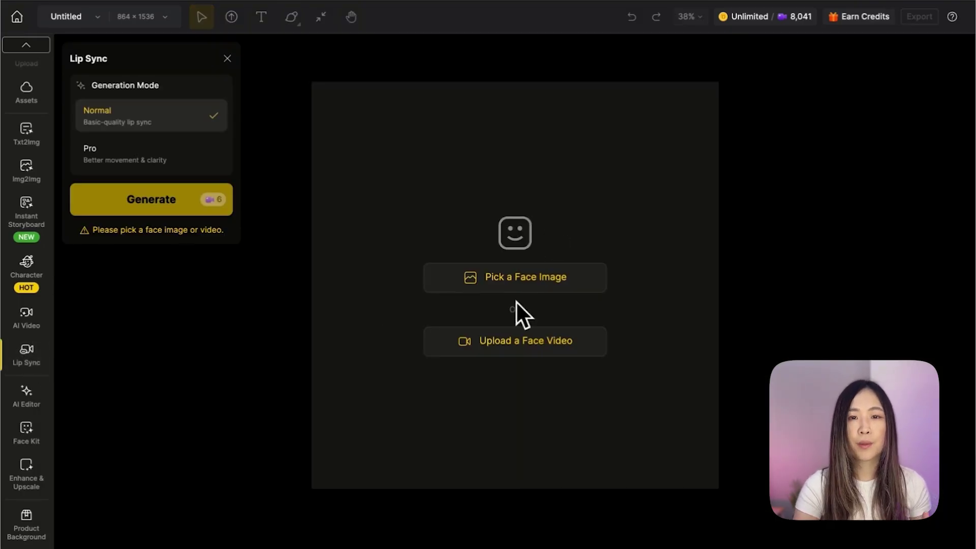
left_click(208, 159)
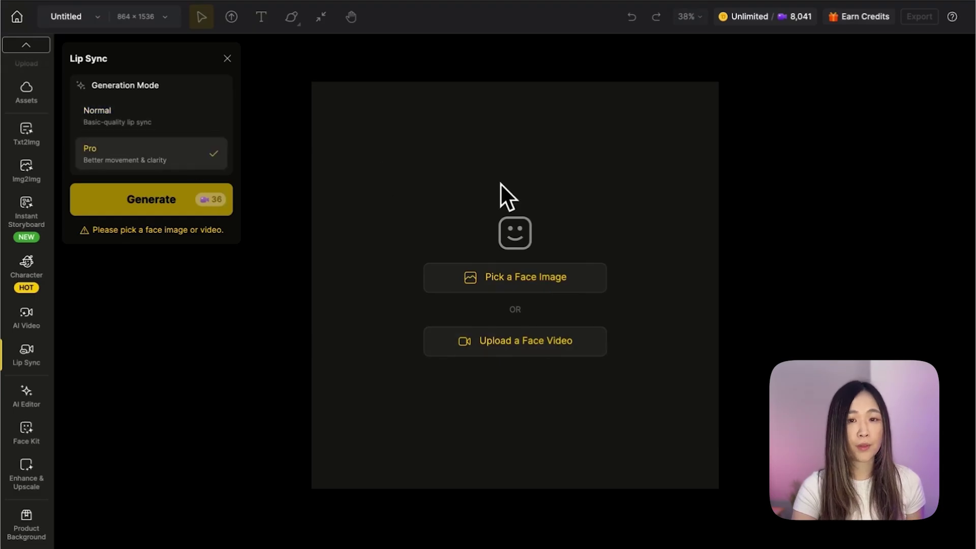
left_click(546, 278)
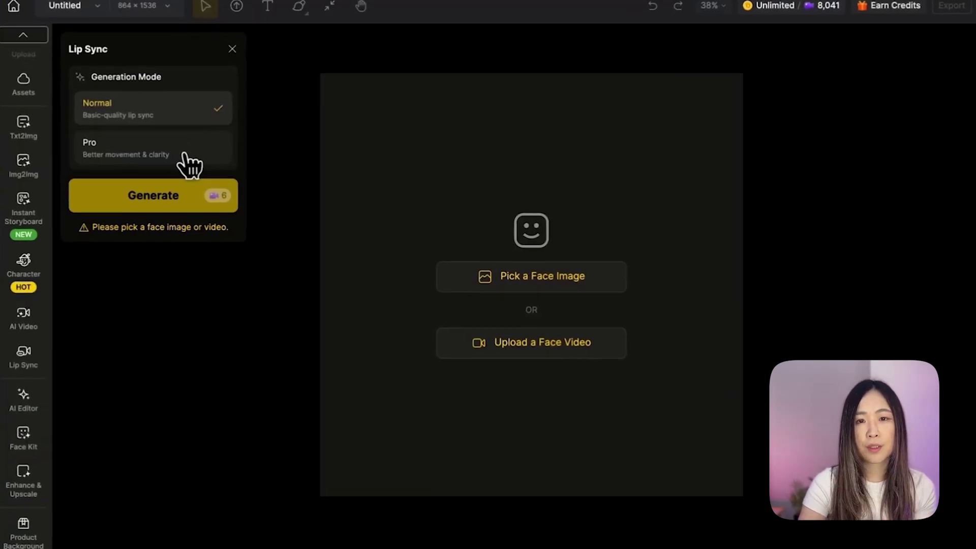
left_click(190, 154)
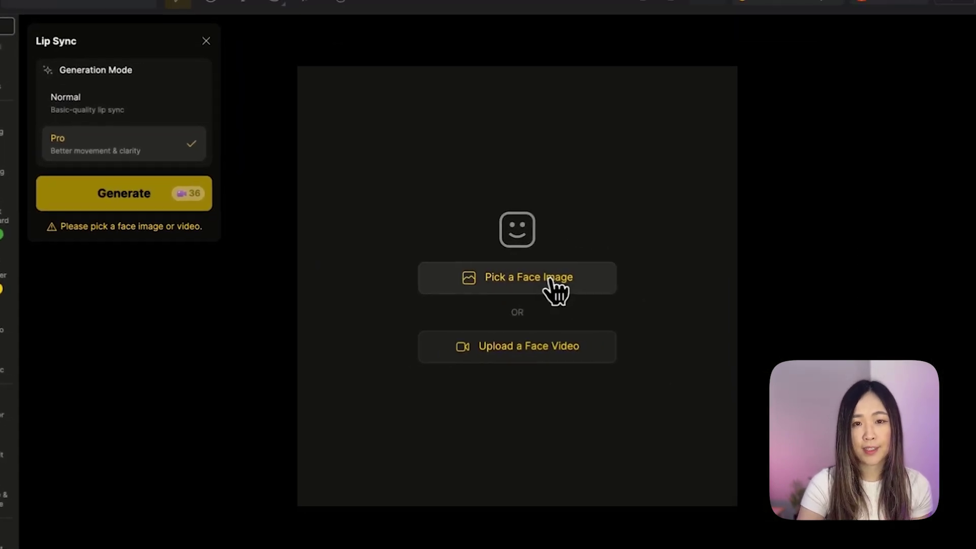
Pick the image of the influencer holding the can as the face image and select her face for lip syncing.
left_click(551, 280)
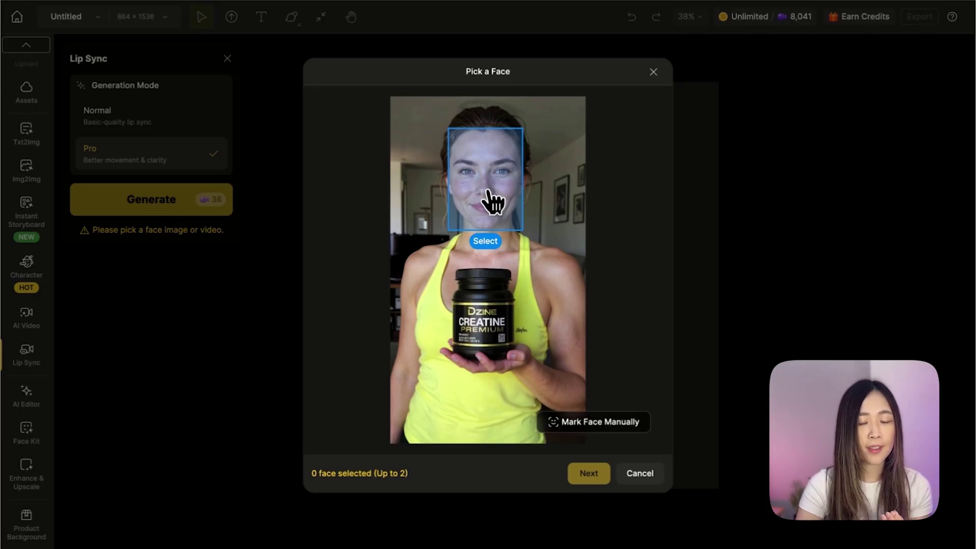
left_click(491, 202)
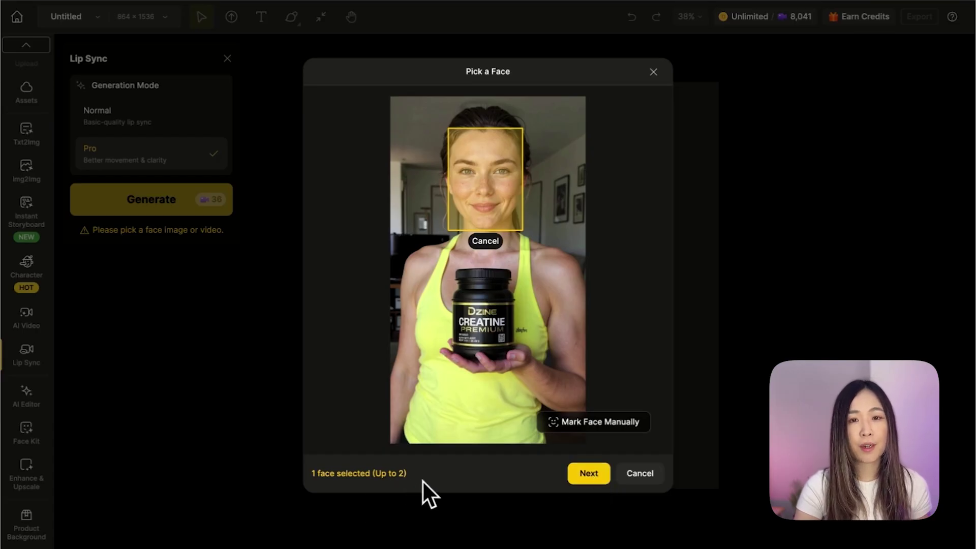
left_click(583, 478)
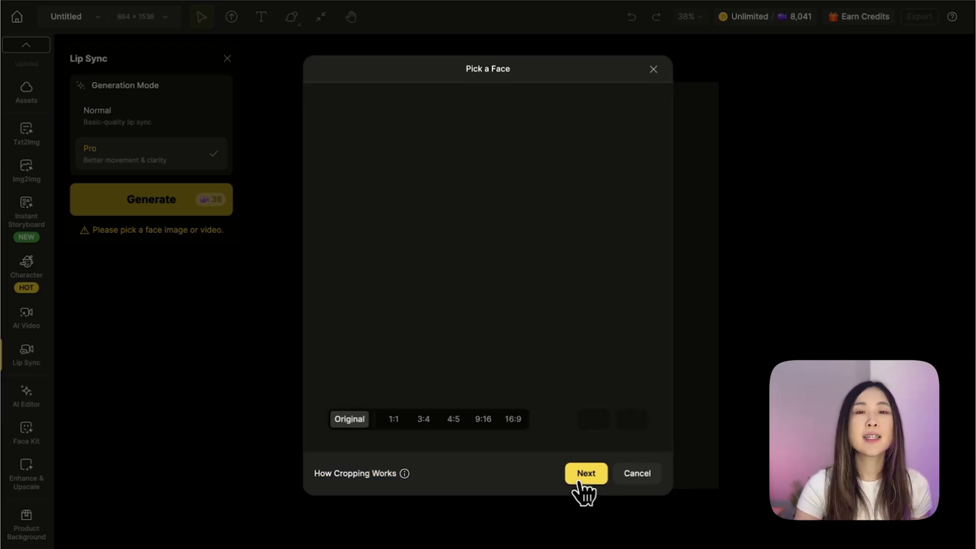
Try the 16:9, 9:16 and 4:5 crop ratios on the face image, zooming and repositioning the crop.
left_click(513, 420)
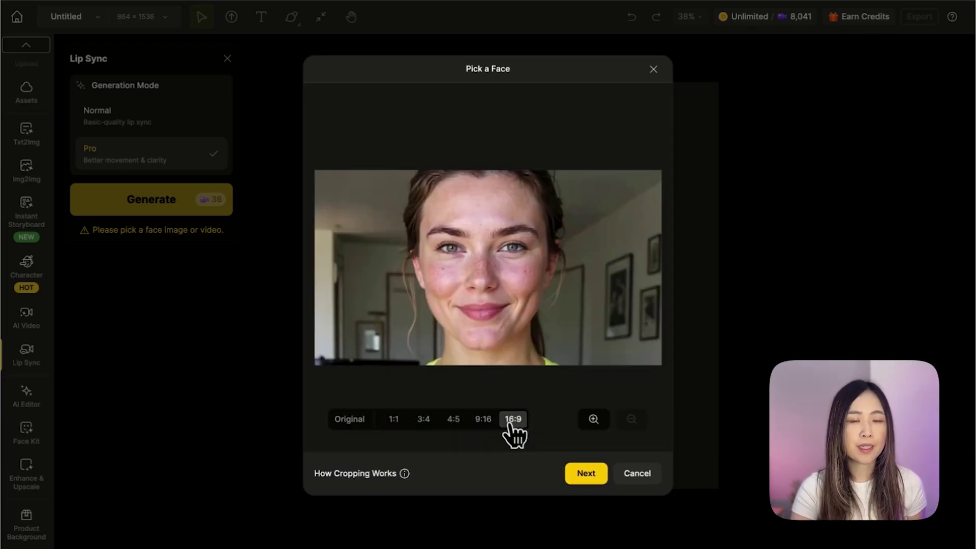
left_click(484, 420)
left_click(454, 420)
left_click(594, 420)
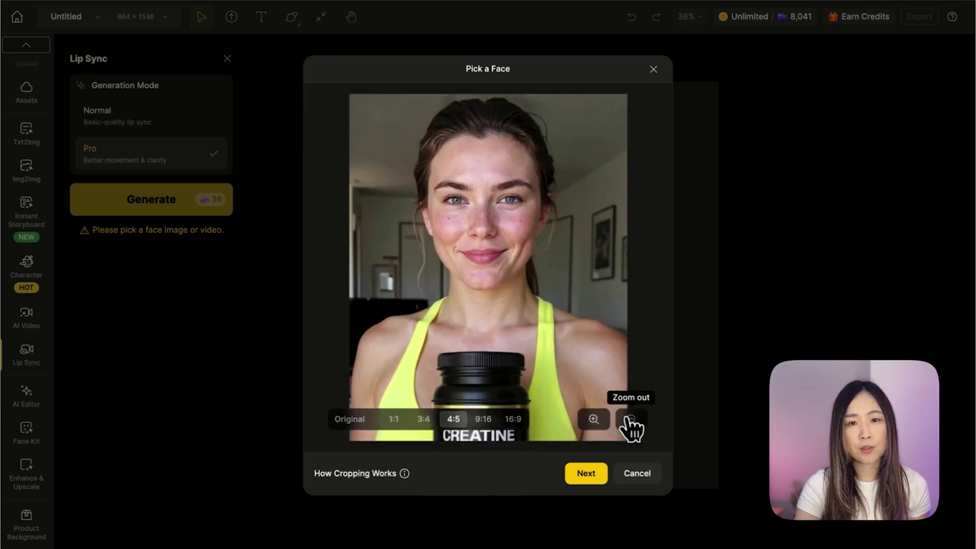
left_click(632, 420)
left_click_drag(467, 342, 491, 207)
Set the face image crop to the Original ratio and accept it.
left_click(350, 419)
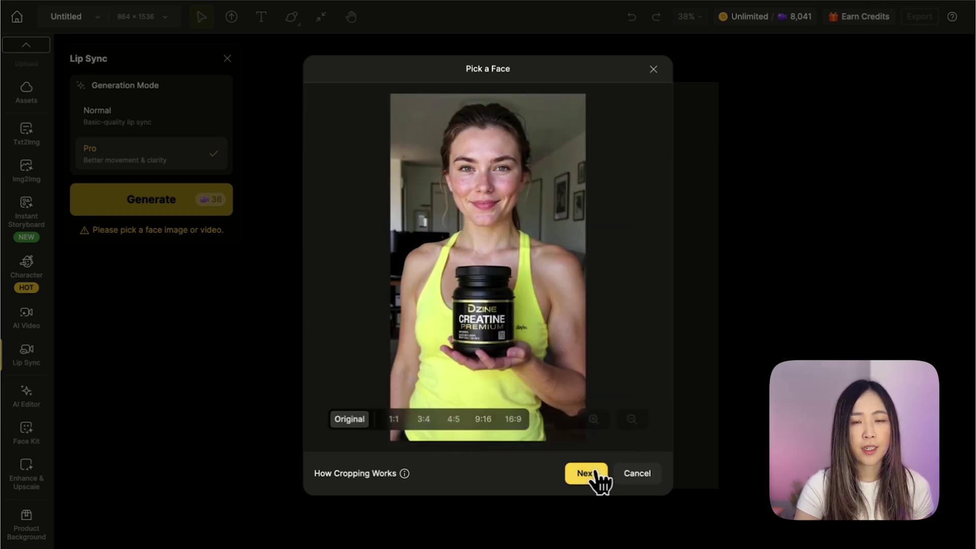
left_click(585, 473)
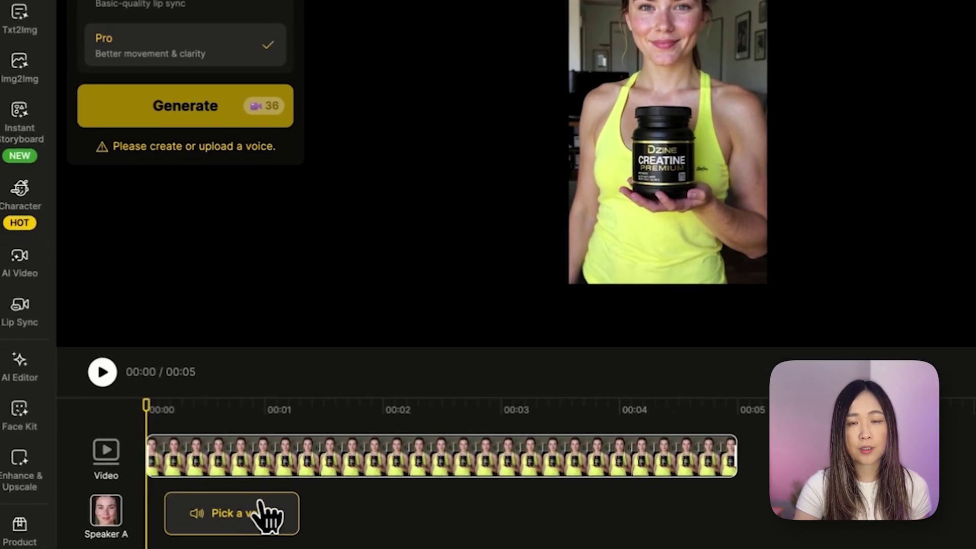
Check the text-to-speech language choices for Speaker A, and upload the voiceover audio file as the speaking voice.
left_click(265, 504)
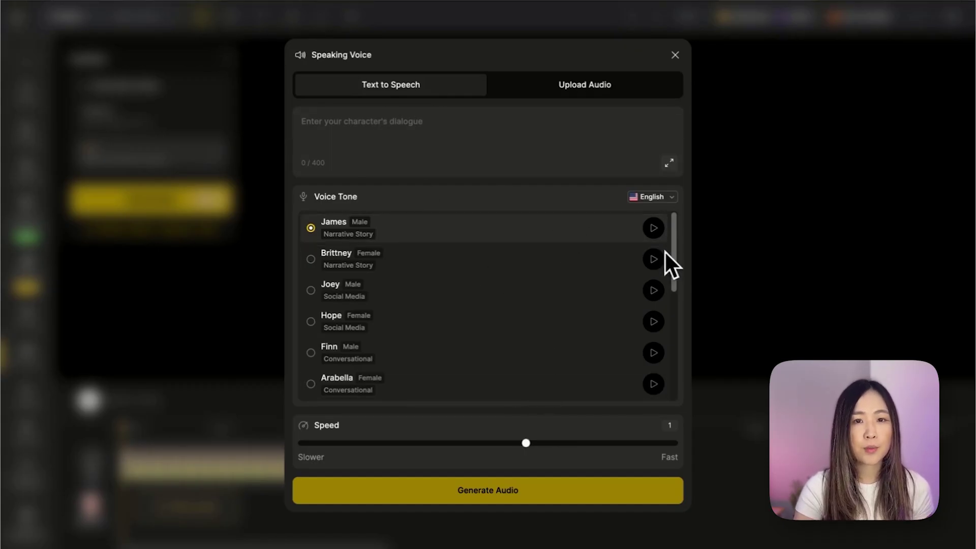
left_click(662, 198)
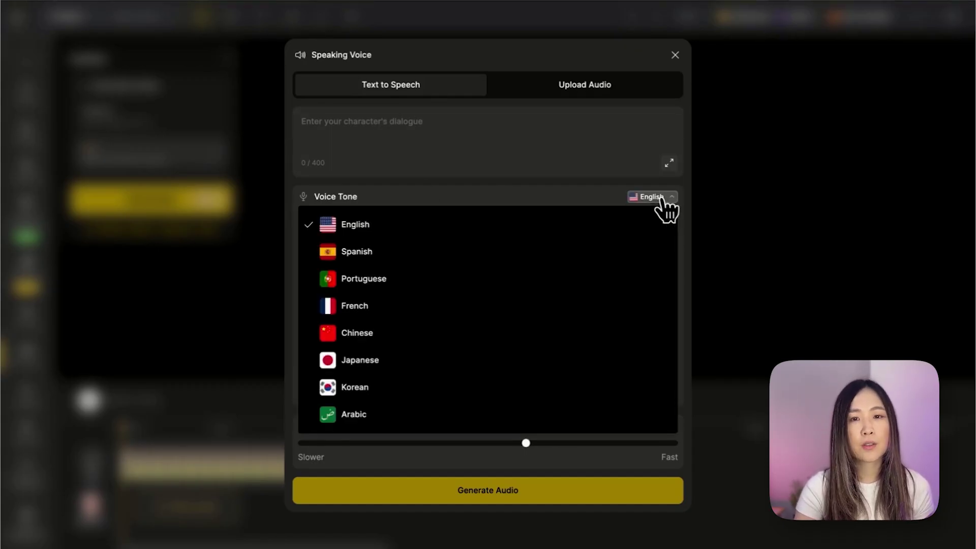
left_click(662, 198)
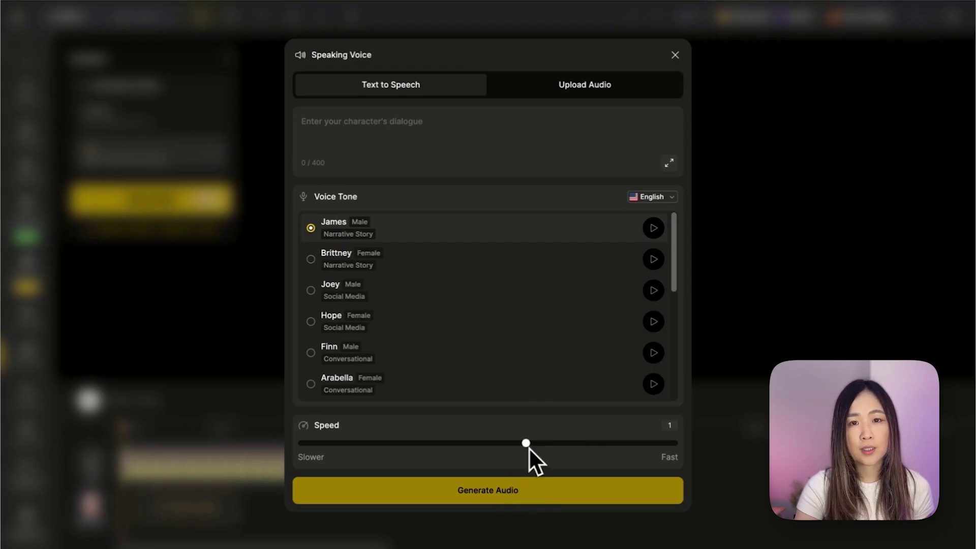
left_click(589, 88)
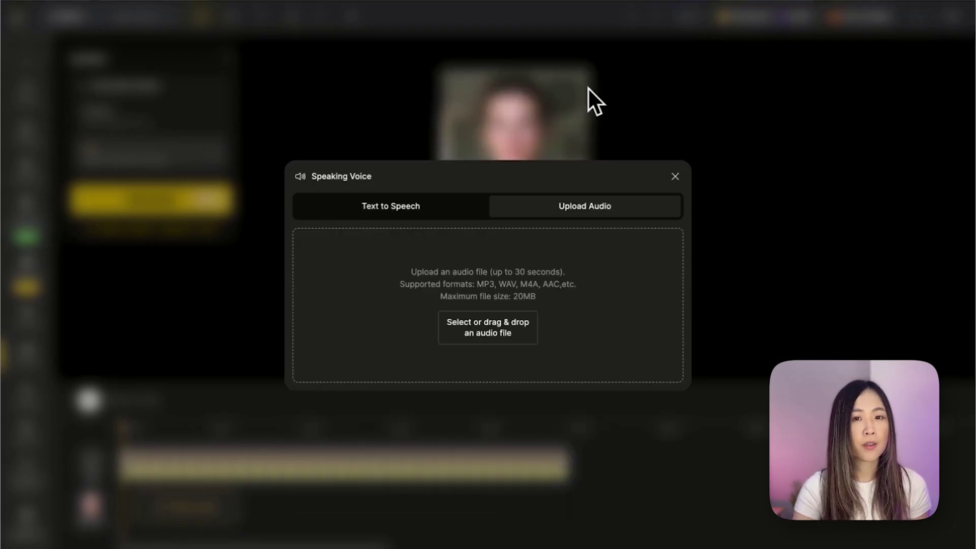
left_click(506, 335)
left_click(419, 112)
double_click(420, 112)
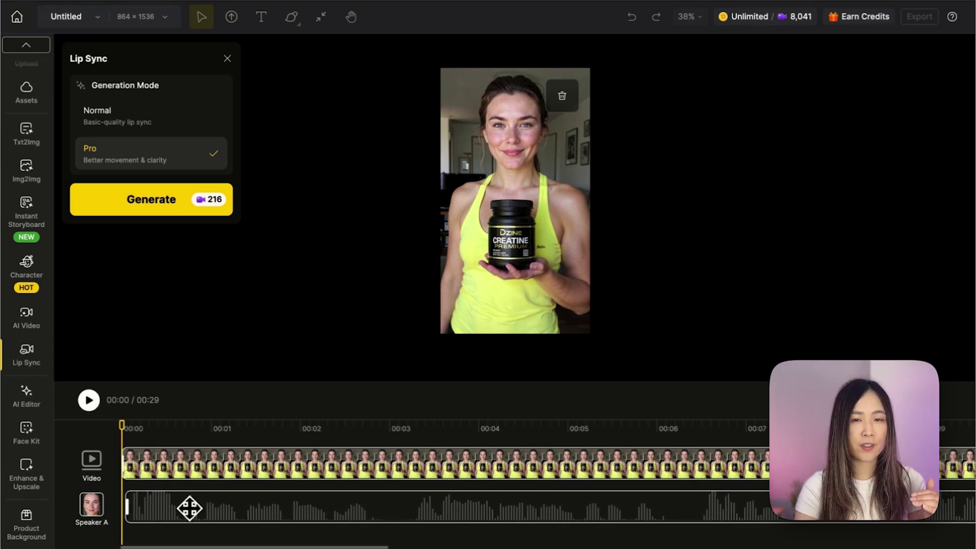
Shift Speaker A's voiceover clip to start about 0.4 seconds into the timeline and trim its end.
left_click_drag(190, 508, 218, 508)
scroll(218, 508, "right", 10)
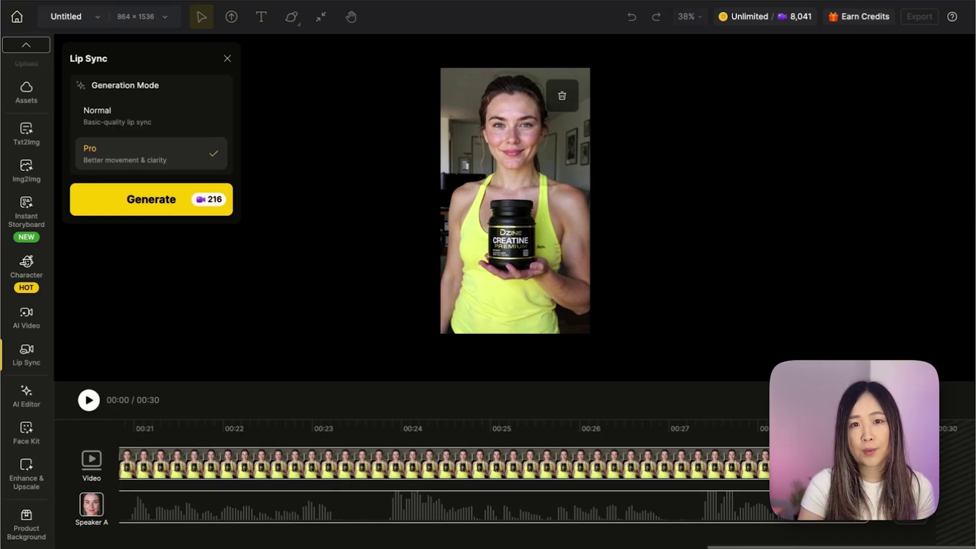
left_click_drag(870, 506, 834, 509)
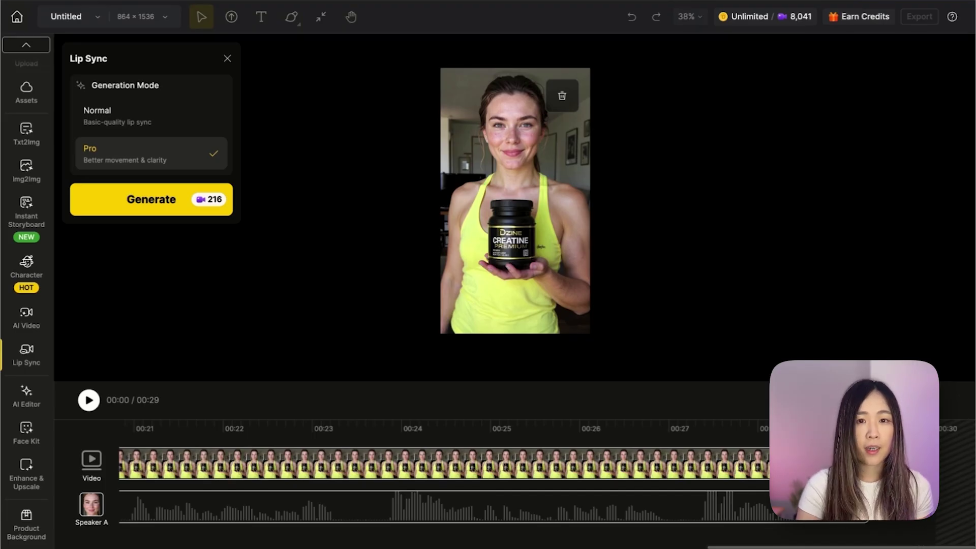
scroll(120, 505, "left", 10)
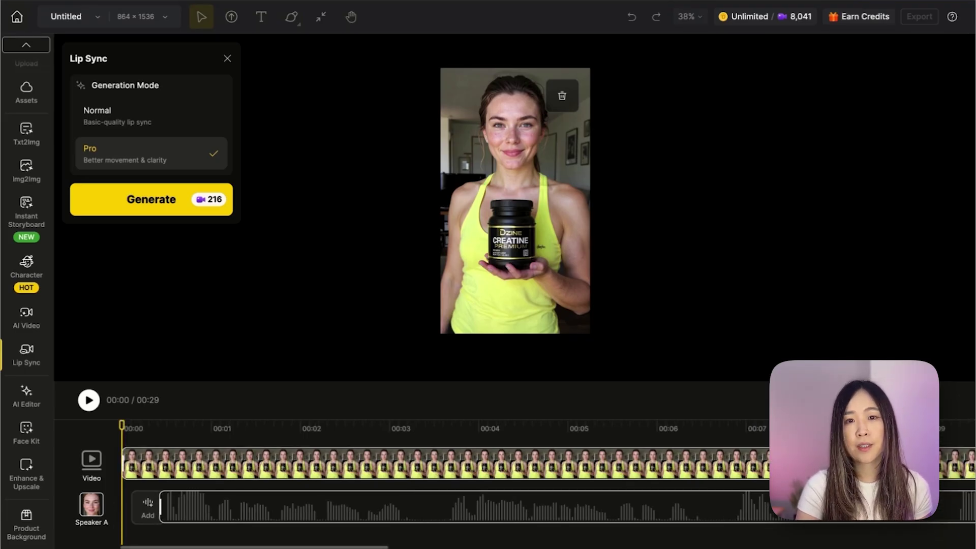
View the Speaking Voice options for adding audio before Speaker A's clip, close them without adding any, and look along the timeline.
left_click(131, 505)
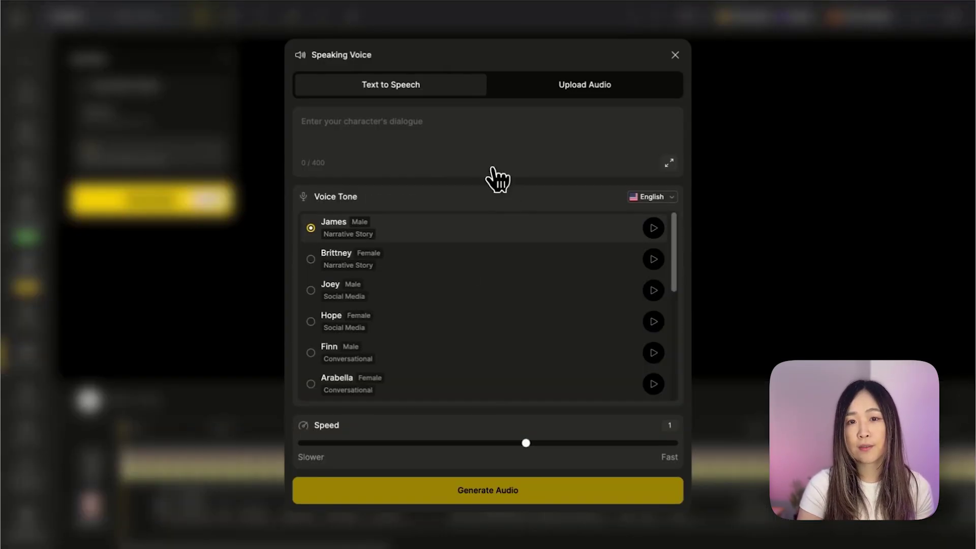
left_click(674, 55)
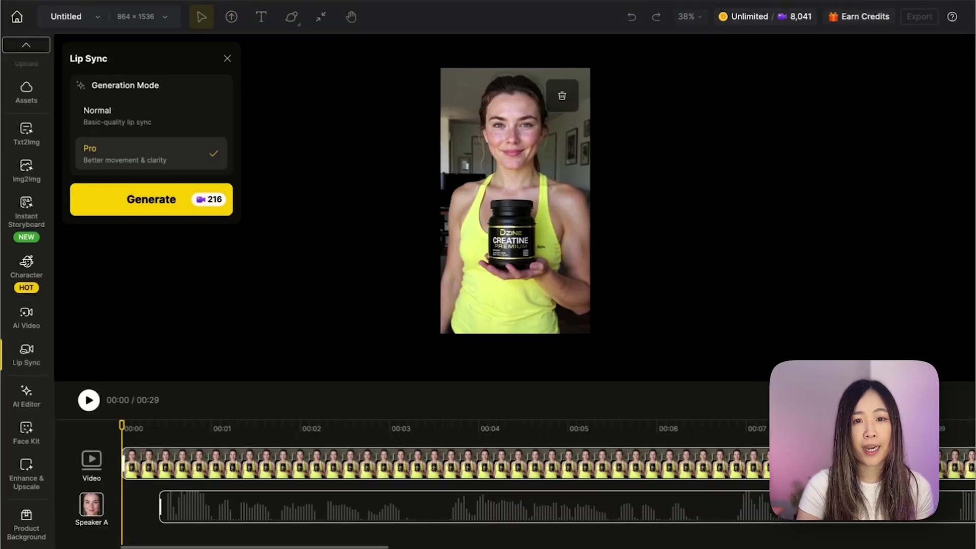
scroll(763, 501, "right", 10)
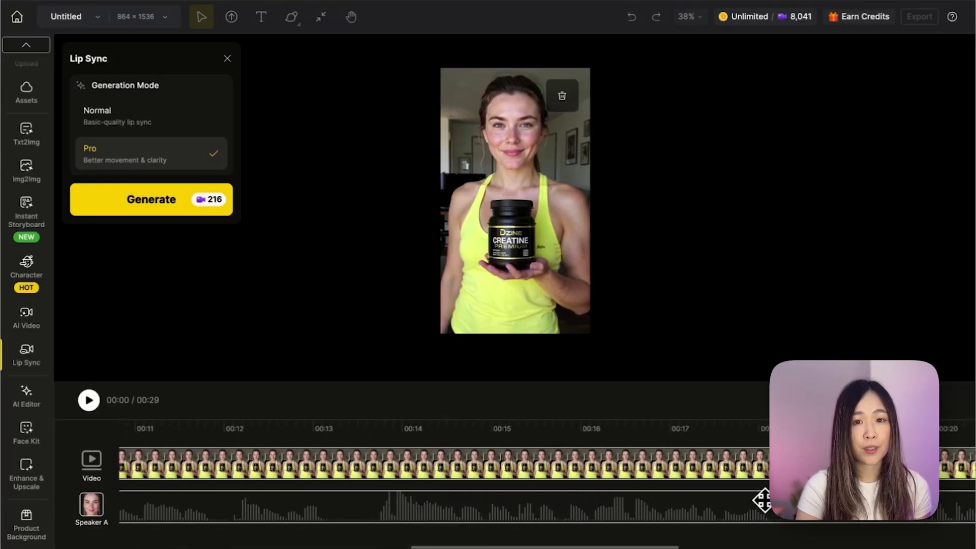
Generate the Pro lip sync video of the woman holding the creatine jar with Speaker A's voiceover.
left_click(150, 204)
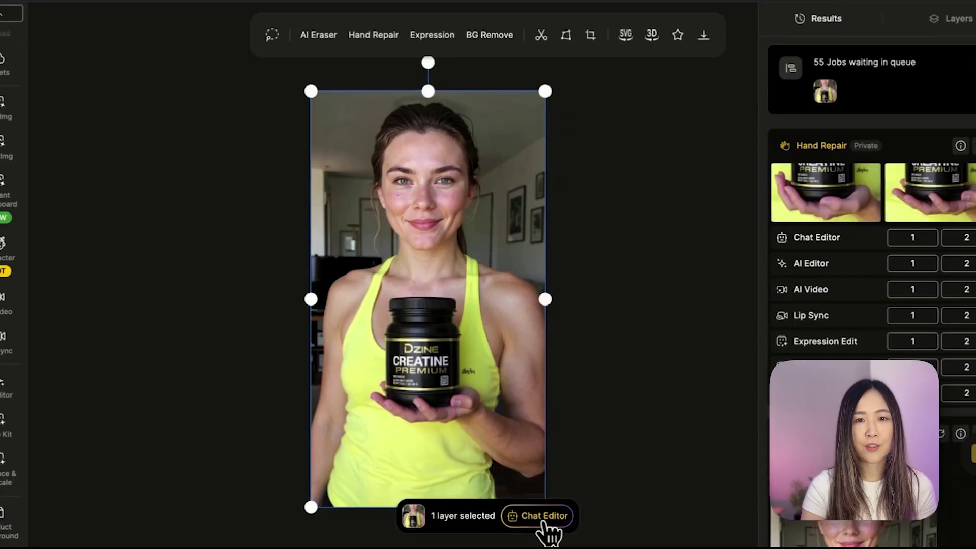
Generate a Chat Editor variation of the woman's image with the prompt "remove the product and point her hand to the camera".
left_click(543, 524)
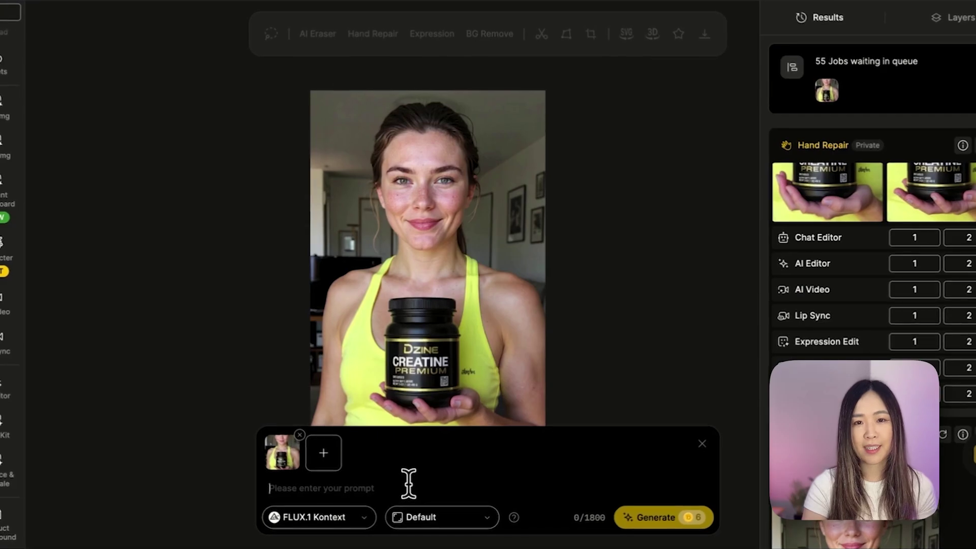
type("remove the produc")
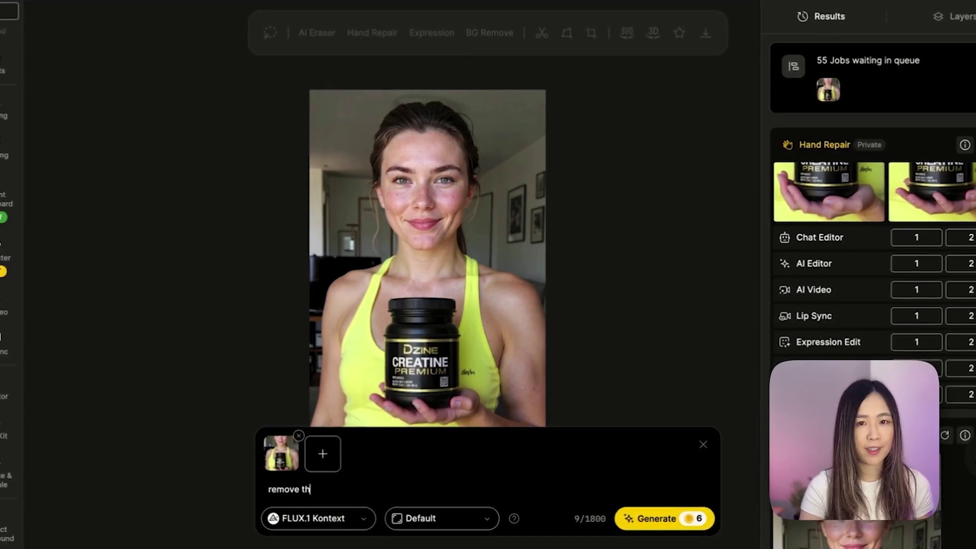
type("t and point her hand to the camera")
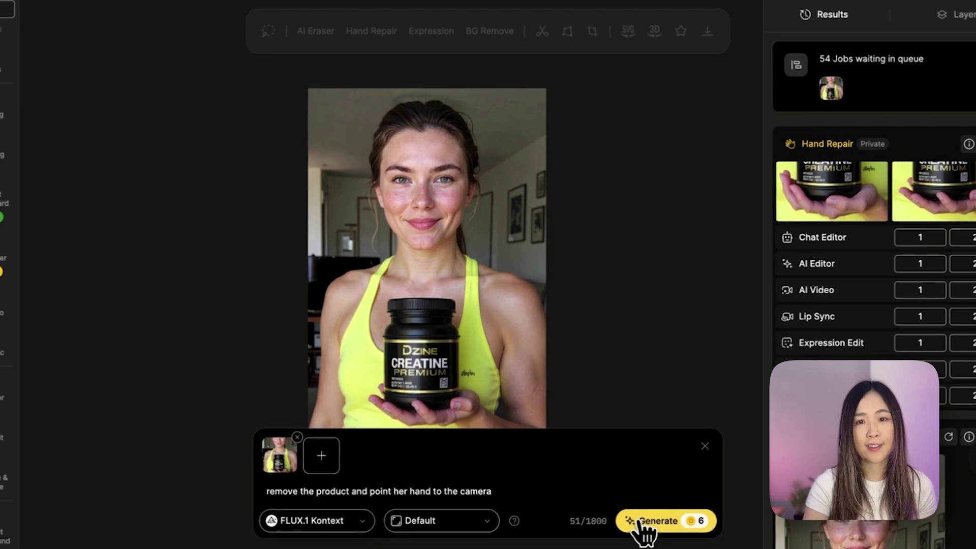
left_click(489, 524)
Choose the Kling 2.1 Pro video model and add the image of the woman holding the creatine jar as the end frame.
scroll(513, 463, "down", 4)
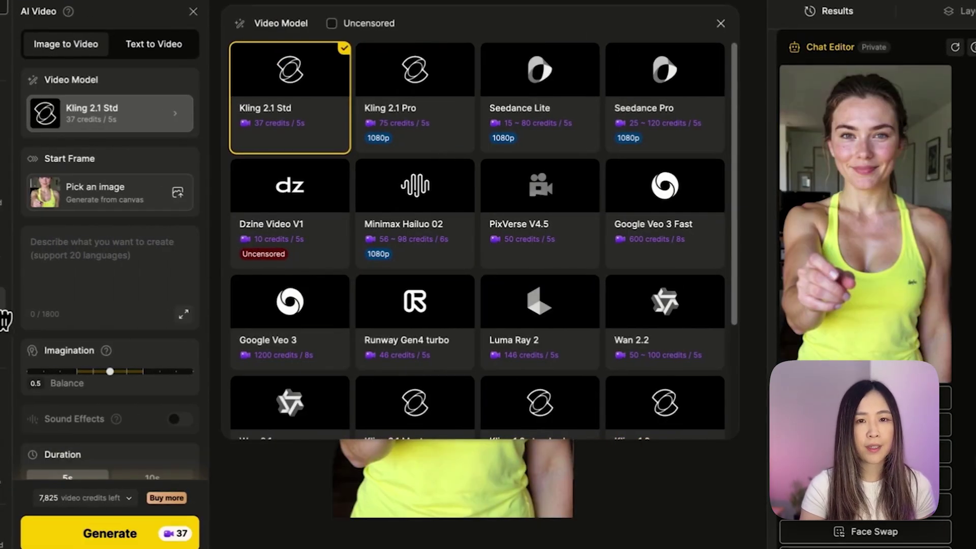
left_click(435, 147)
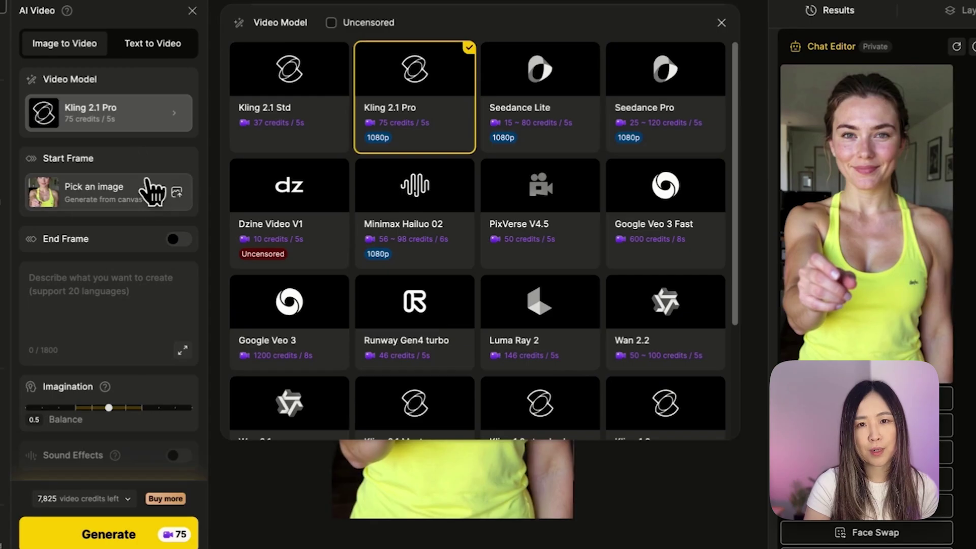
left_click(441, 128)
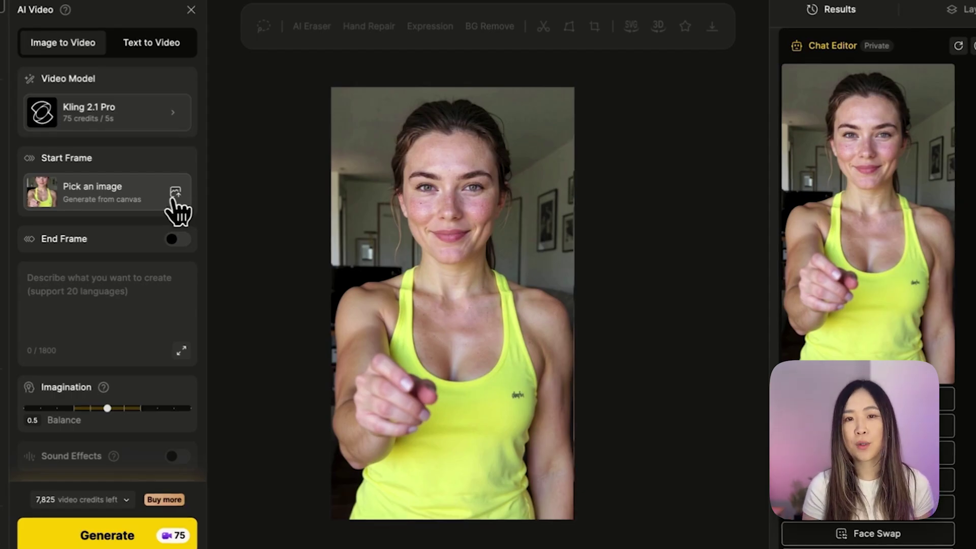
left_click(179, 242)
left_click(401, 258)
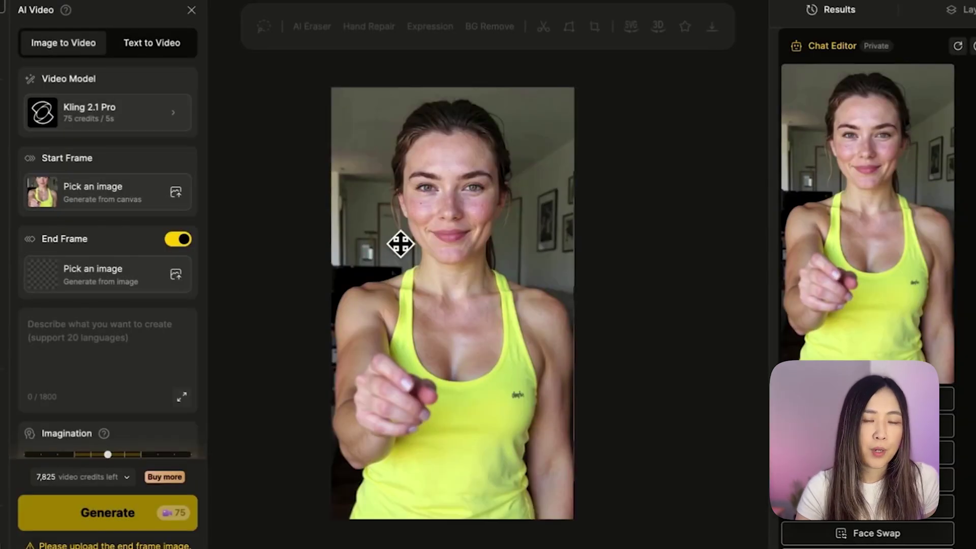
Enter a video prompt of a young woman talking to the camera with expressive gestures, then displaying a supplement bottle mid-way in a cozy living room.
left_click(131, 334)
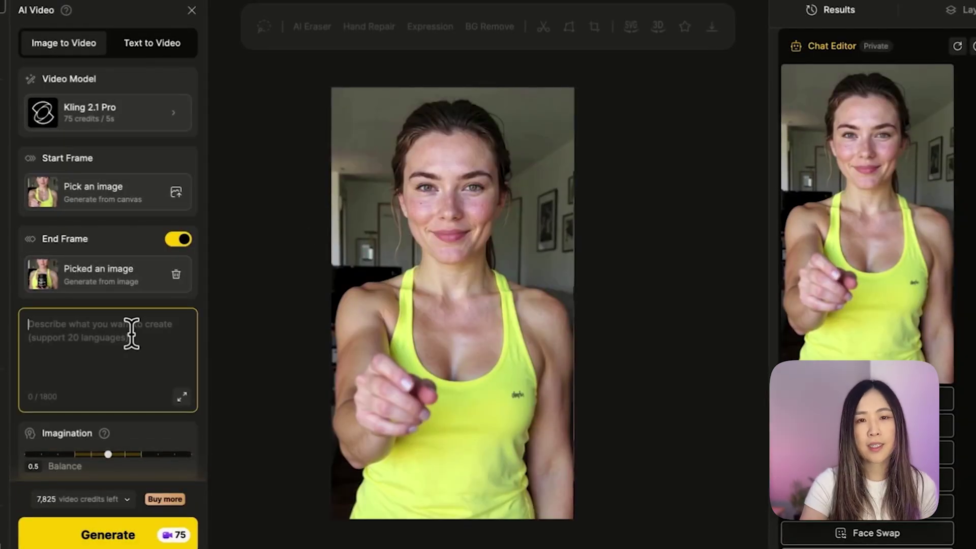
type("A young woman talking directly to the camera with natural, expressive hand gestures for a while. Then mid-way, she holds and displays a supplement bottle clearly to the lens, explaining its benefits in a friendly conversational tone. The setting is a cozy, well-lit living room with soft natural lighting. The mood is warm, authentic, and engaging.")
left_click(182, 396)
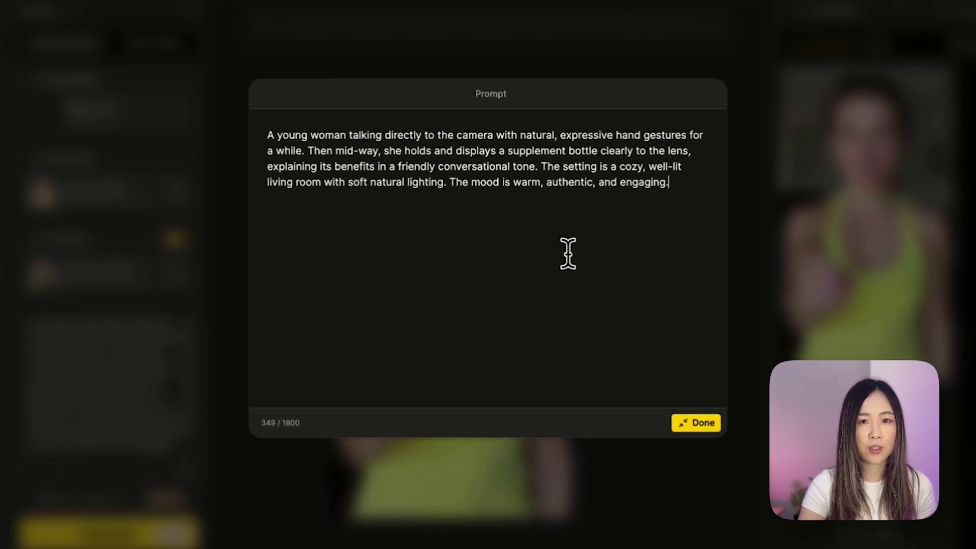
left_click(705, 427)
Set the video duration to 10s and generate the image-to-video clip.
mouse_move(106, 340)
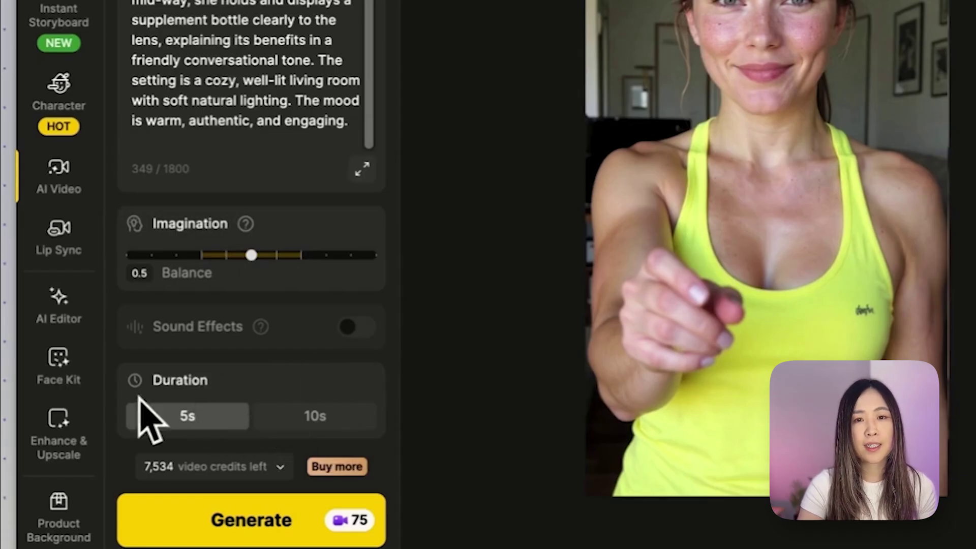
left_click(318, 424)
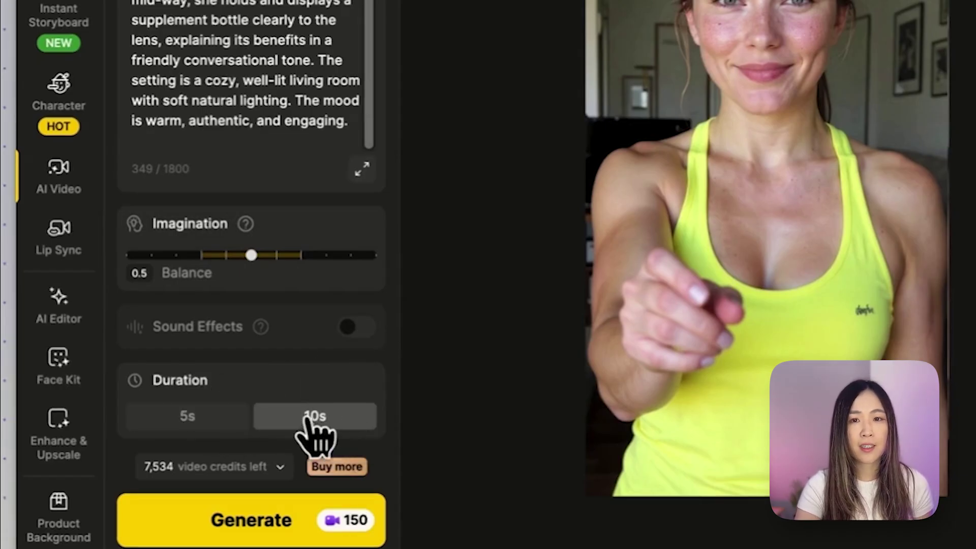
left_click(263, 516)
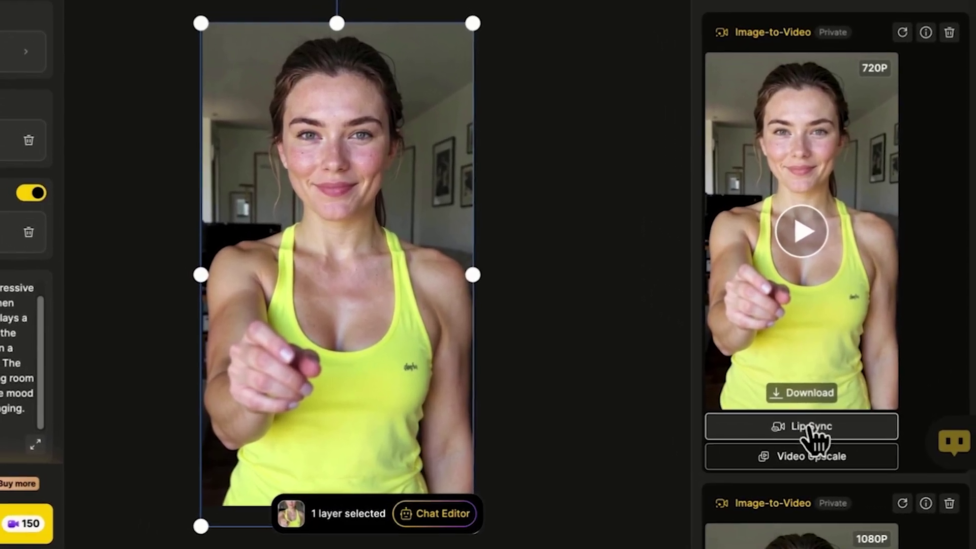
Send the generated 720P pointing video to Lip Sync and select the woman's face as the speaking face.
left_click(831, 429)
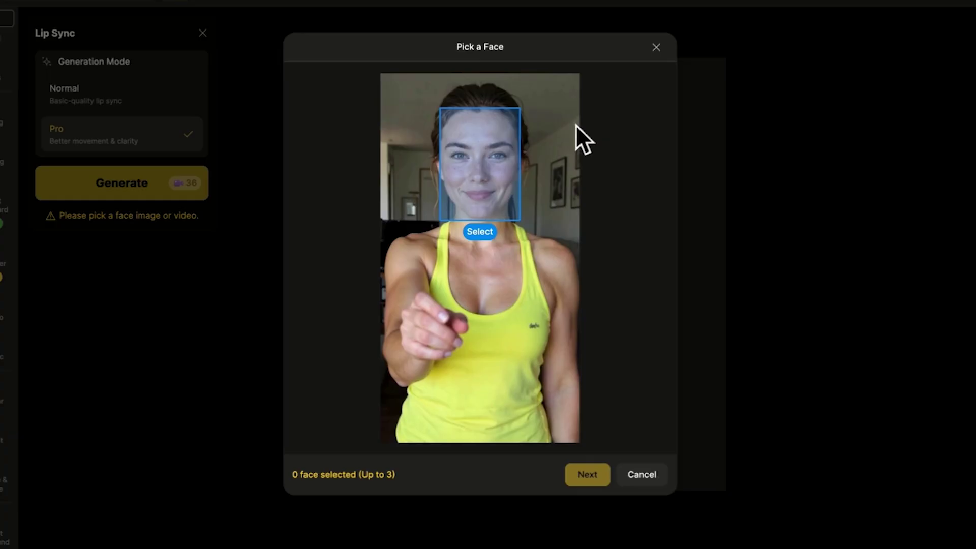
left_click(422, 164)
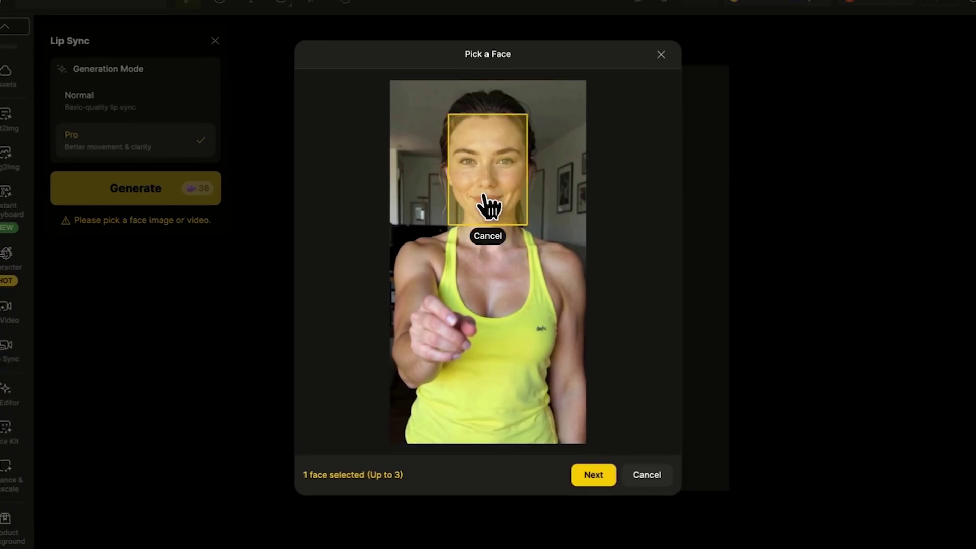
left_click(599, 474)
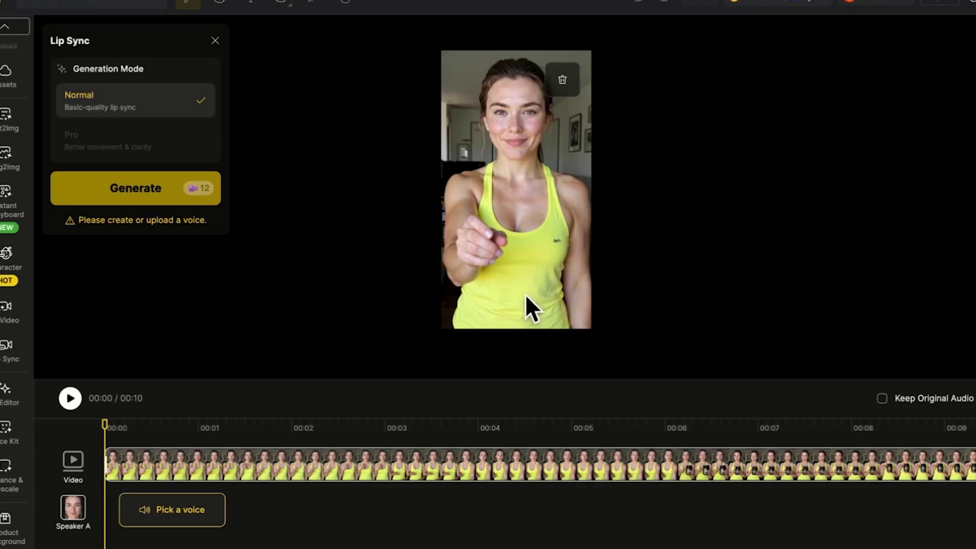
Add the voiceover audio as the voice for Speaker A.
left_click(173, 514)
left_click(582, 69)
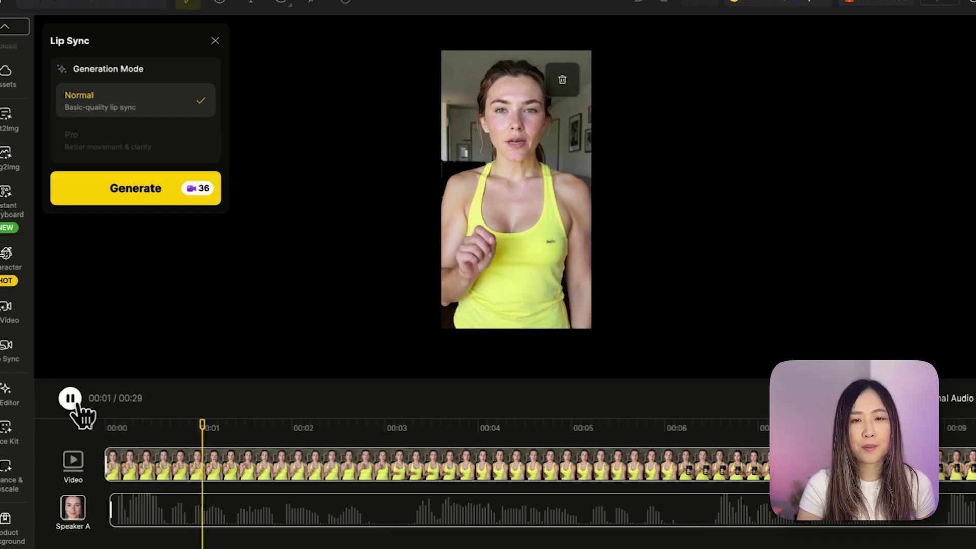
Preview the voiceover against the extended video along the timeline, and generate the lip sync in Normal mode.
left_click(71, 399)
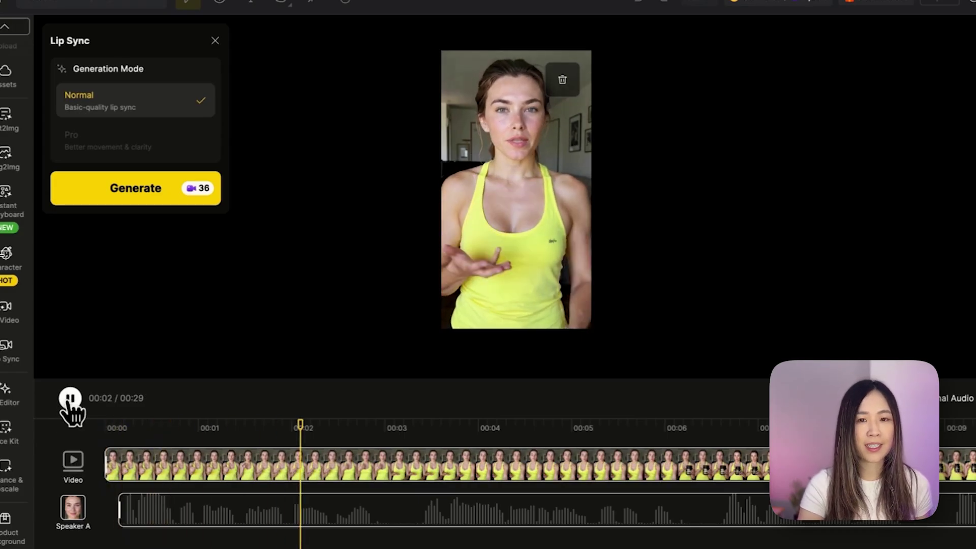
left_click(71, 398)
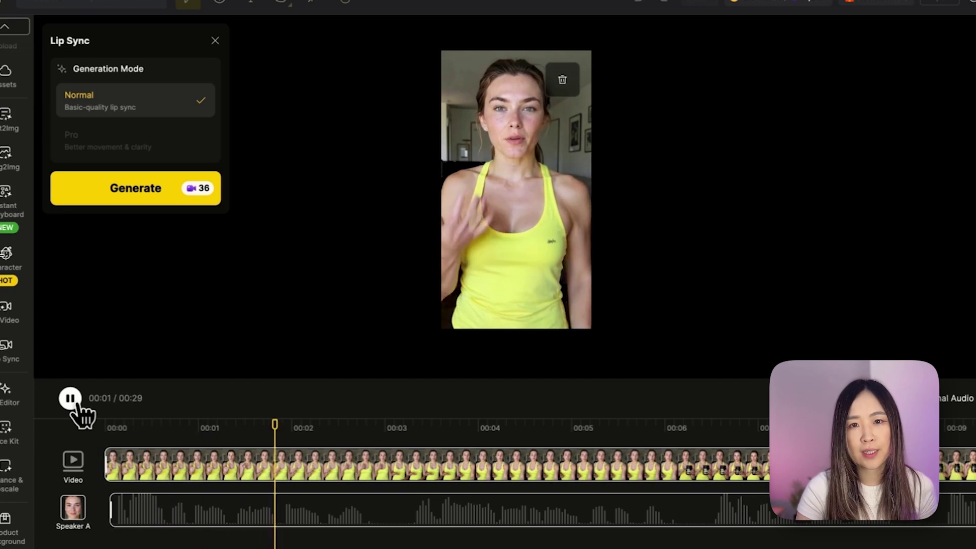
left_click(77, 405)
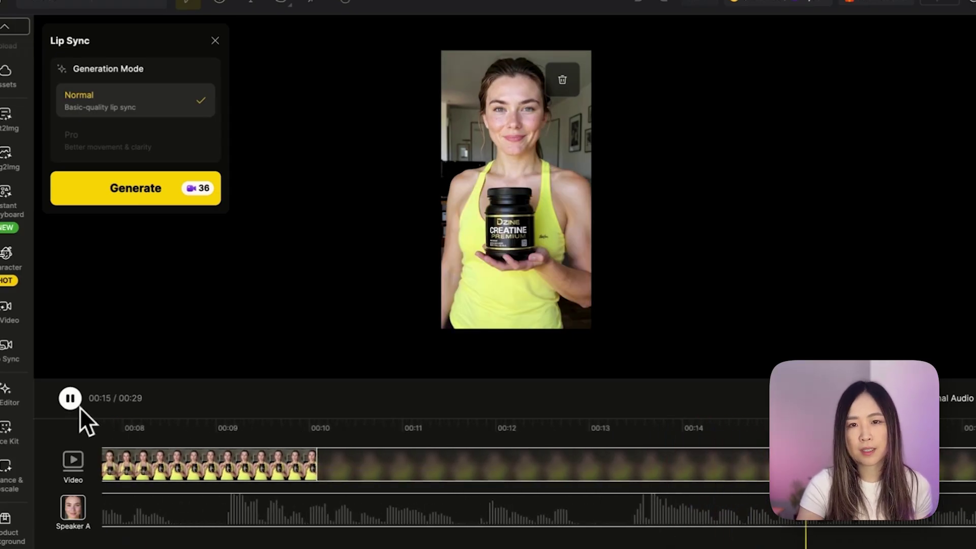
left_click(76, 405)
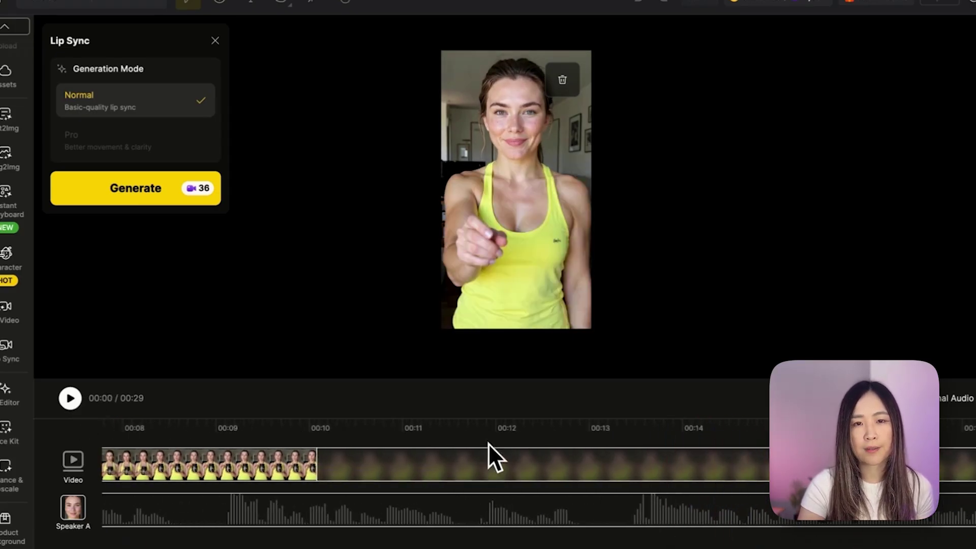
scroll(604, 481, "right", 3)
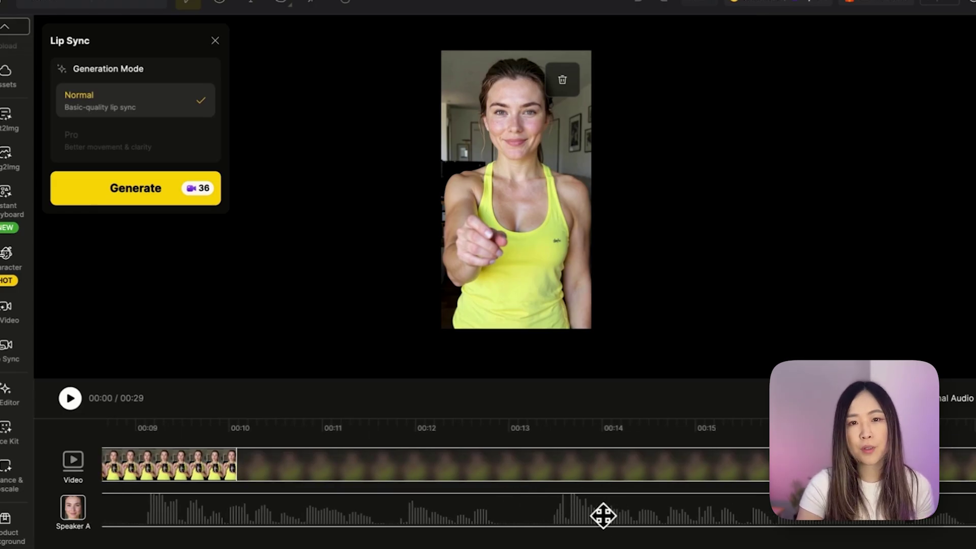
scroll(673, 506, "right", 10)
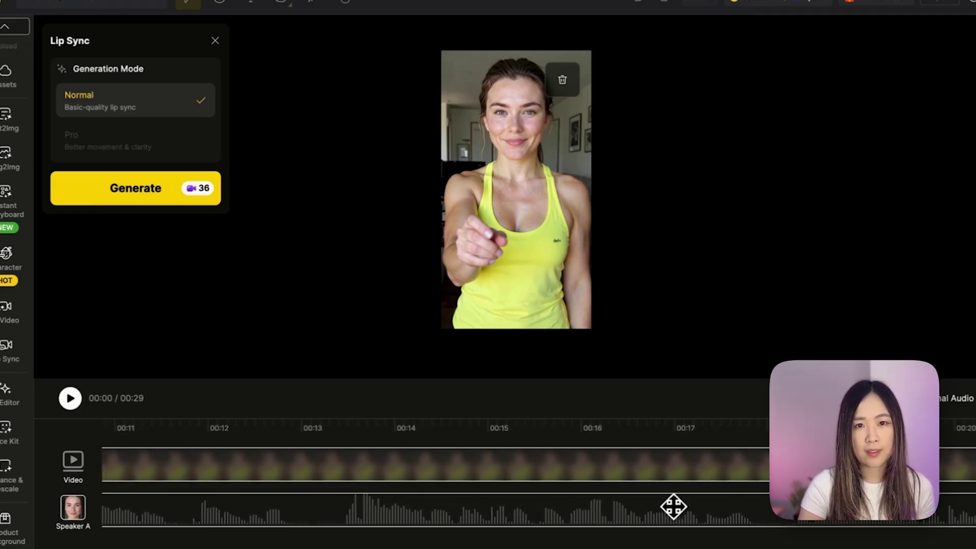
left_click(152, 186)
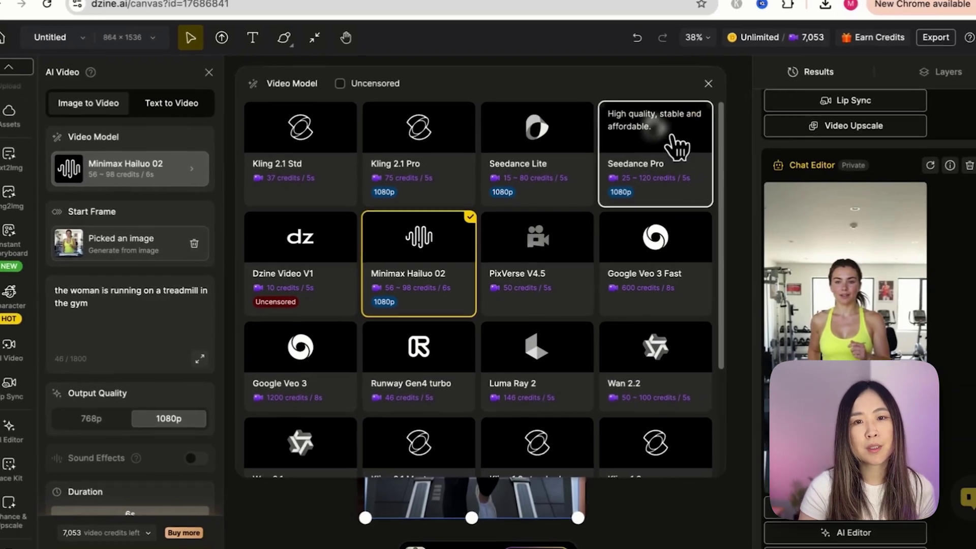
Generate the treadmill running video from the gym image using the Seedance Pro model at 1080p output quality.
left_click(676, 150)
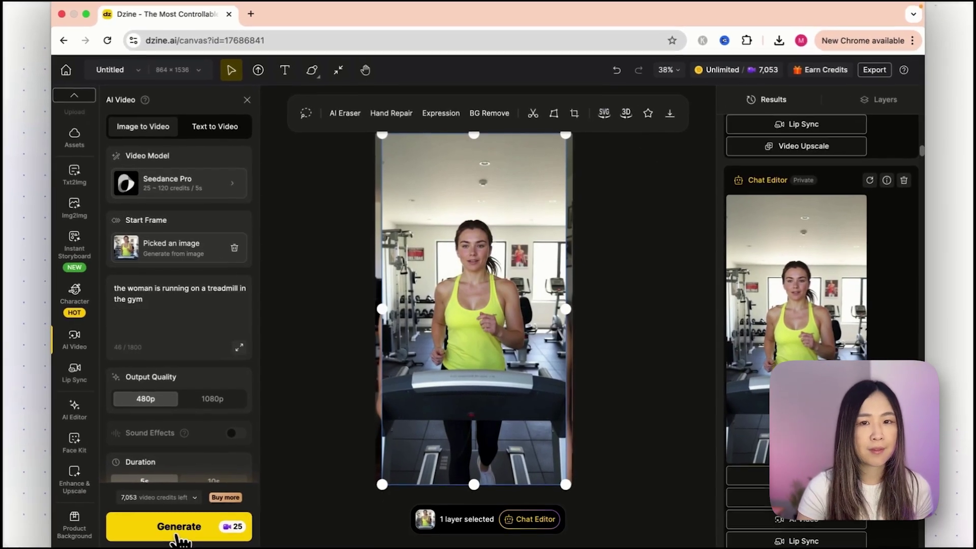
left_click(215, 397)
scroll(219, 412, "down", 1)
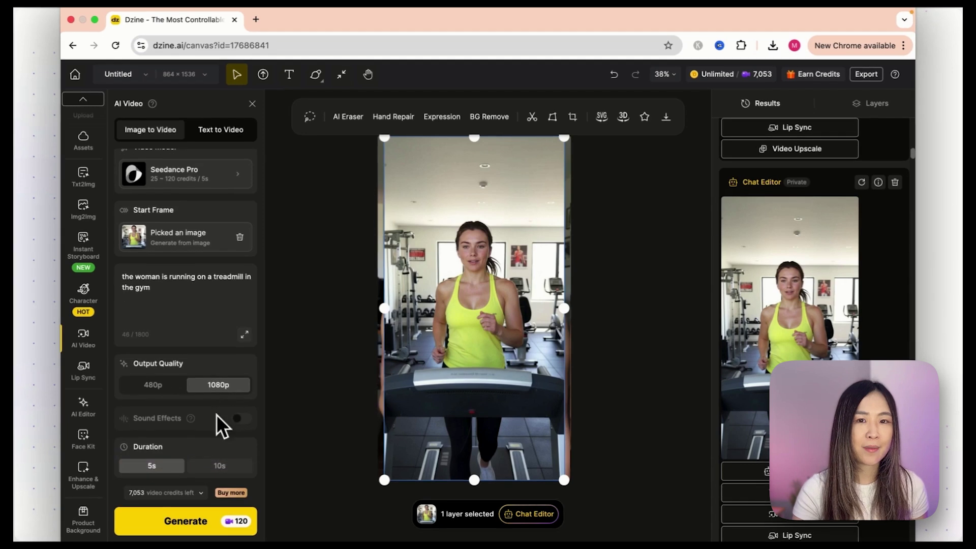
left_click(173, 521)
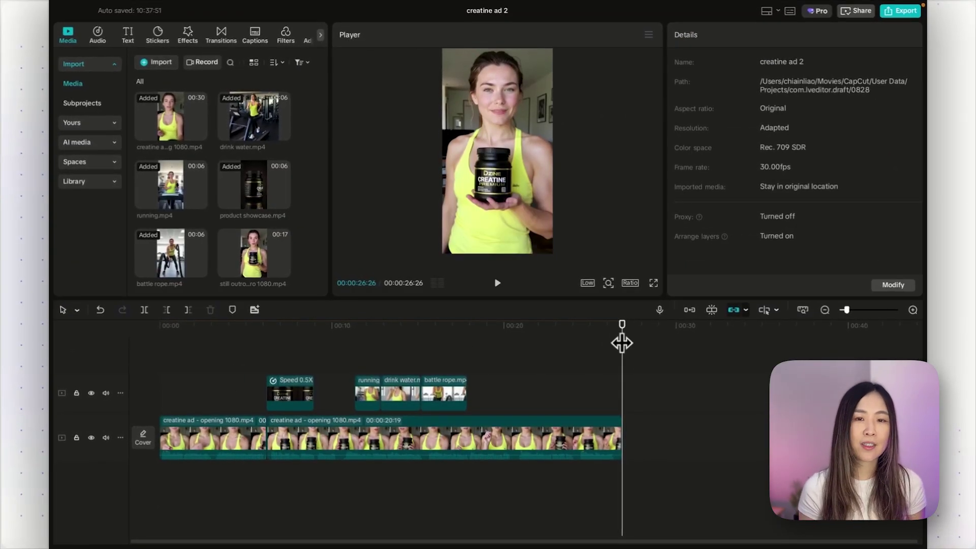
Switch to CapCut and scrub through the opening of the "creatine ad 2" timeline to review the assembled clips.
left_click_drag(622, 344, 230, 391)
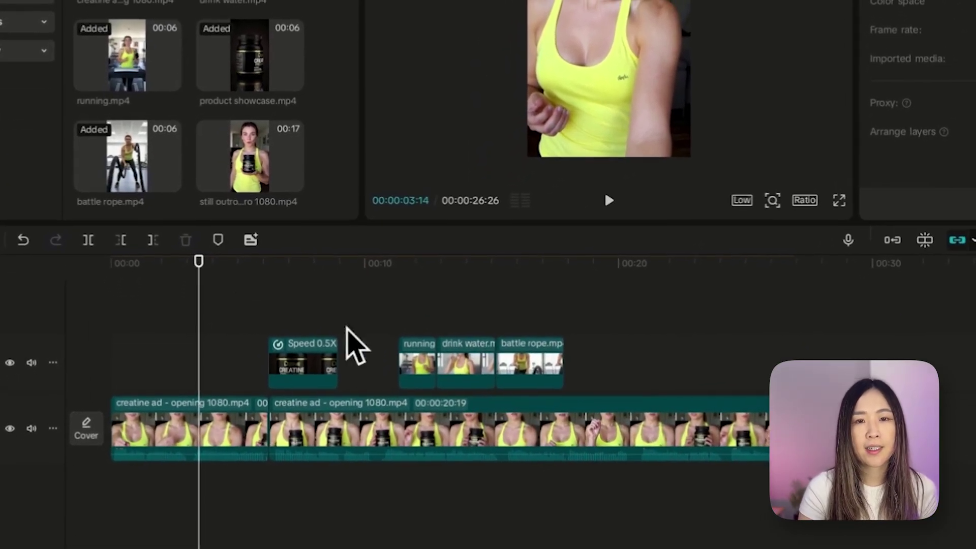
left_click(183, 305)
left_click_drag(182, 308, 147, 340)
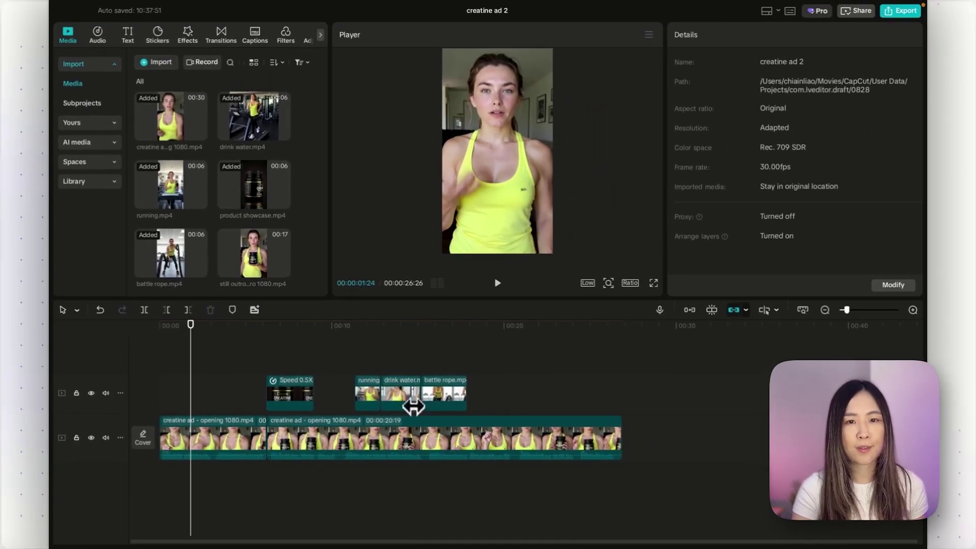
left_click_drag(192, 349, 210, 353)
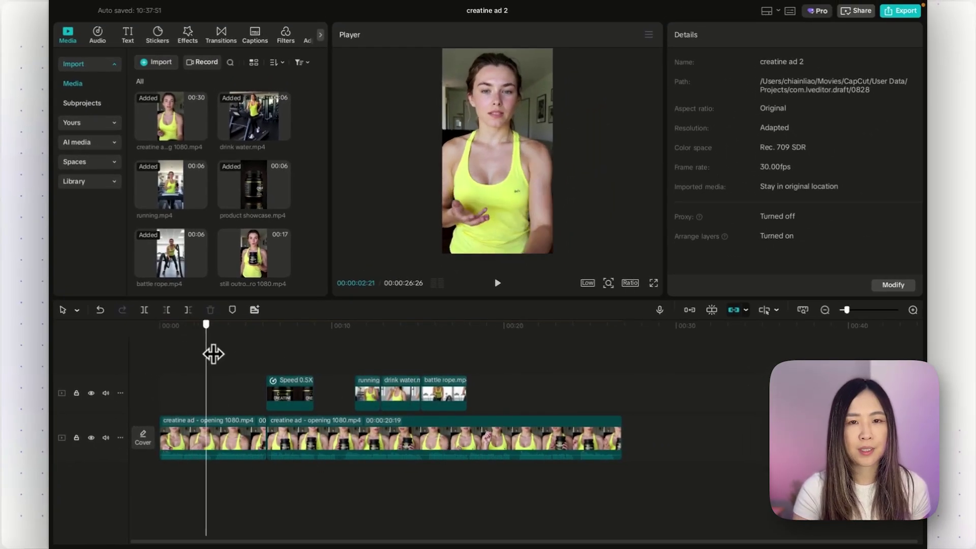
Generate auto captions for the ad with auto-detected spoken language, and browse the caption text templates.
left_click(252, 40)
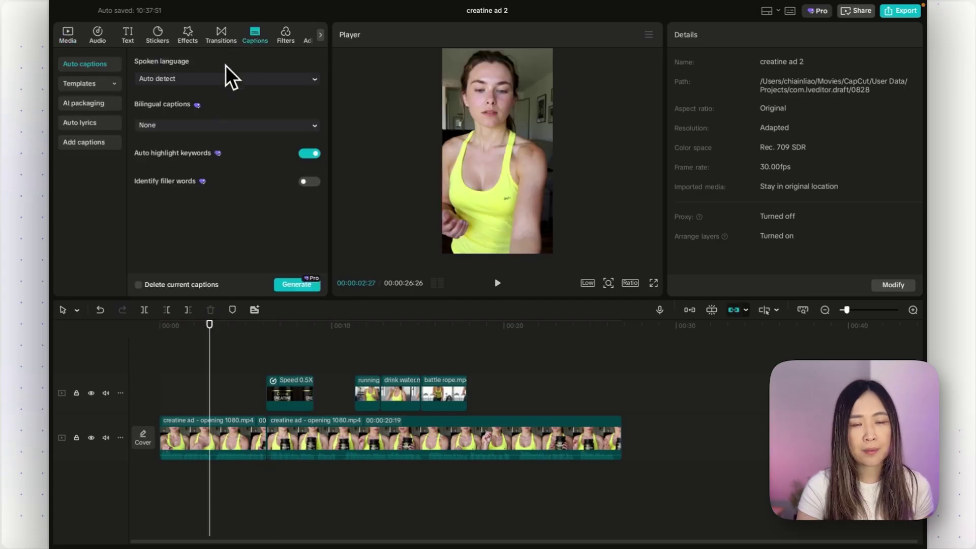
left_click(297, 285)
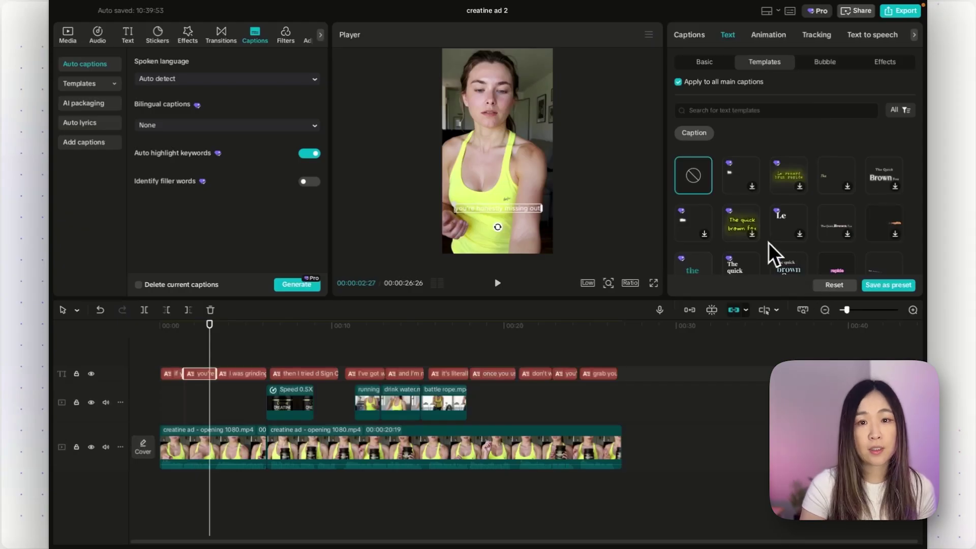
scroll(769, 254, "down", 2)
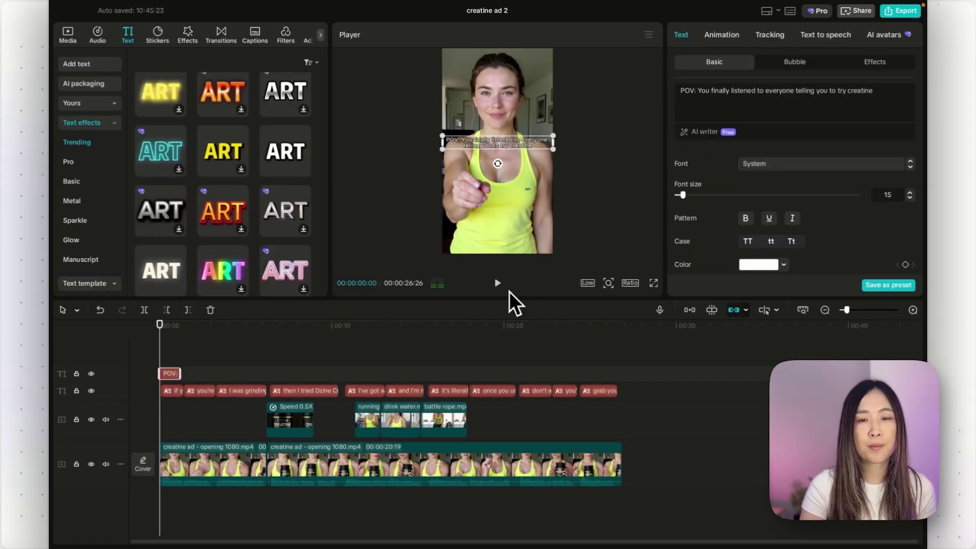
left_click(585, 239)
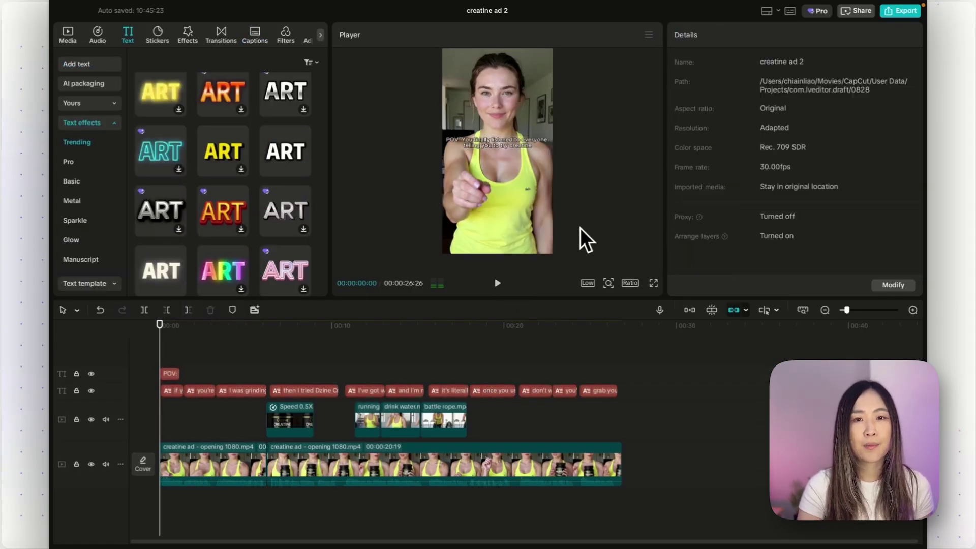